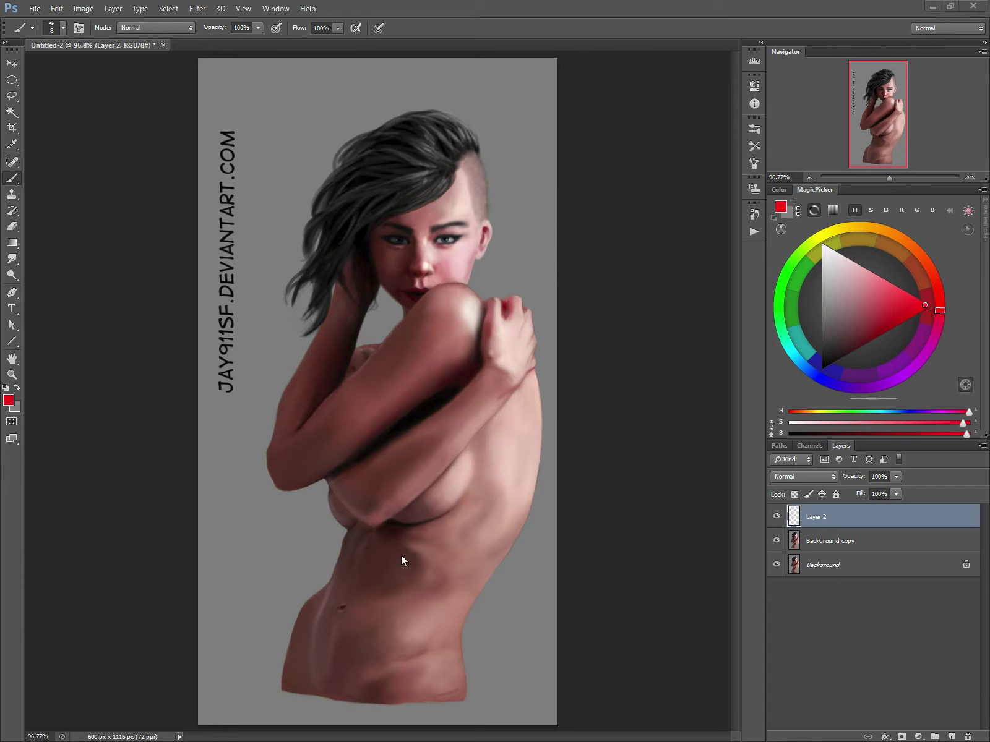
Sample the black shadow between the crossed arms and shift the brush colour to a dark, muted blue.
alt+click(408, 552)
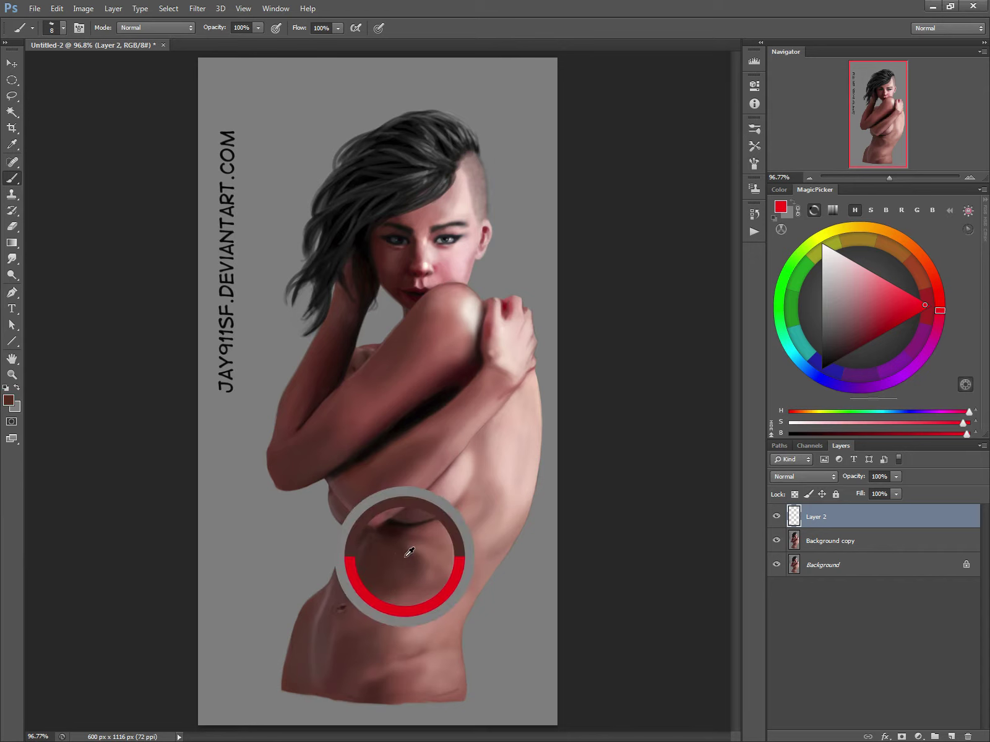
mouse_move(409, 553)
mouse_down()
mouse_move(373, 560)
mouse_move(375, 578)
mouse_move(376, 556)
mouse_move(415, 547)
mouse_up()
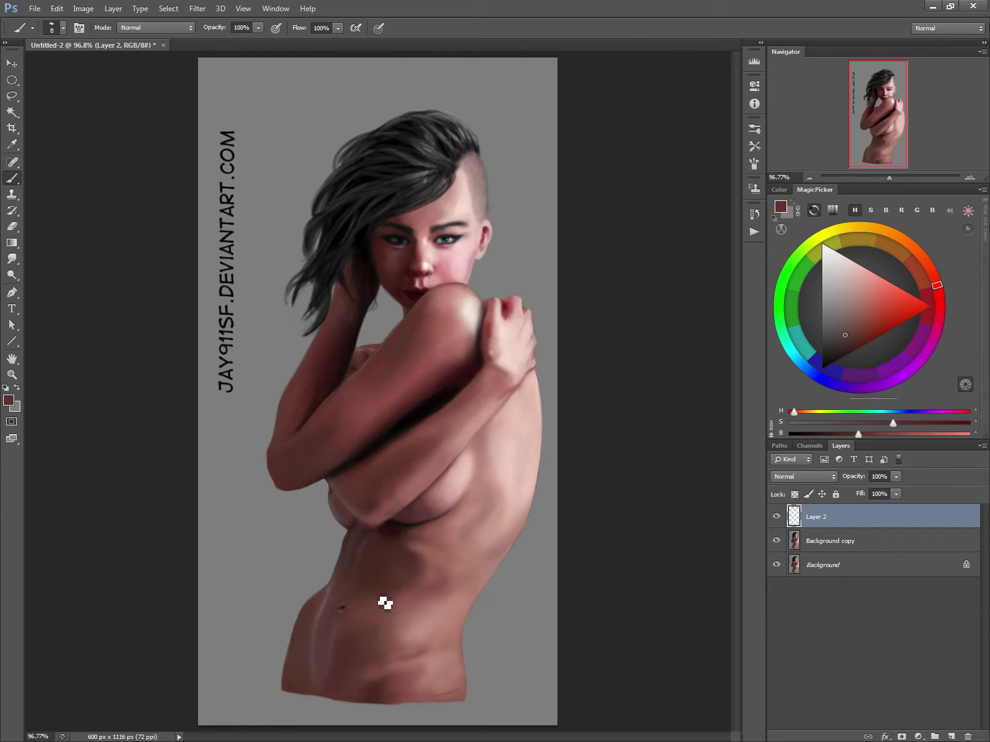
alt+click(431, 402)
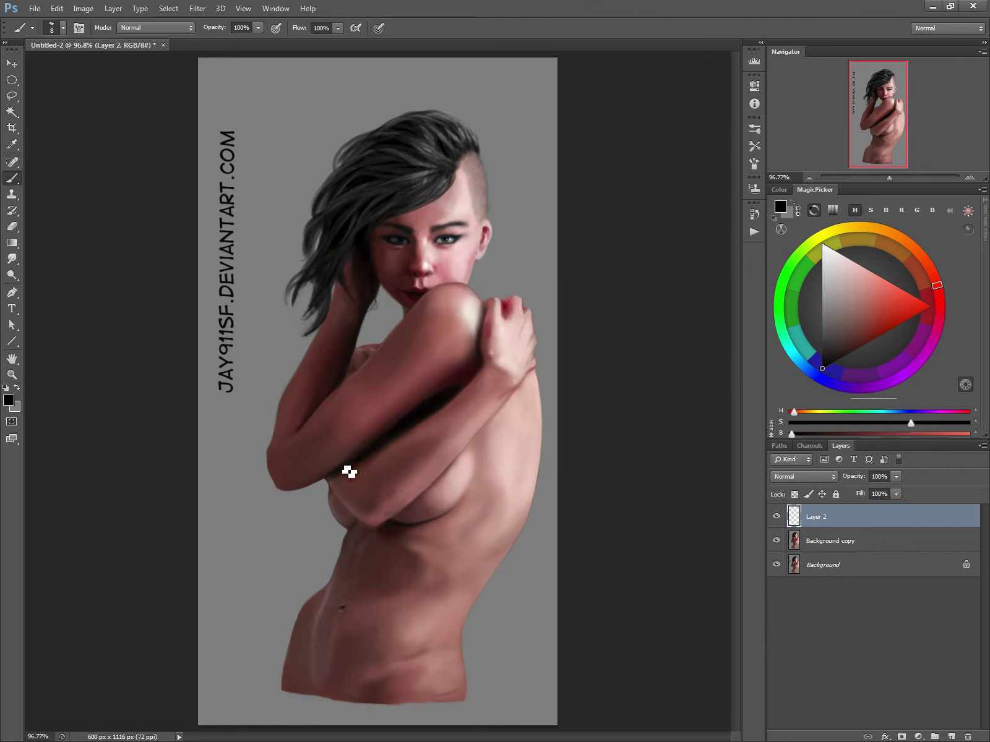
click(812, 373)
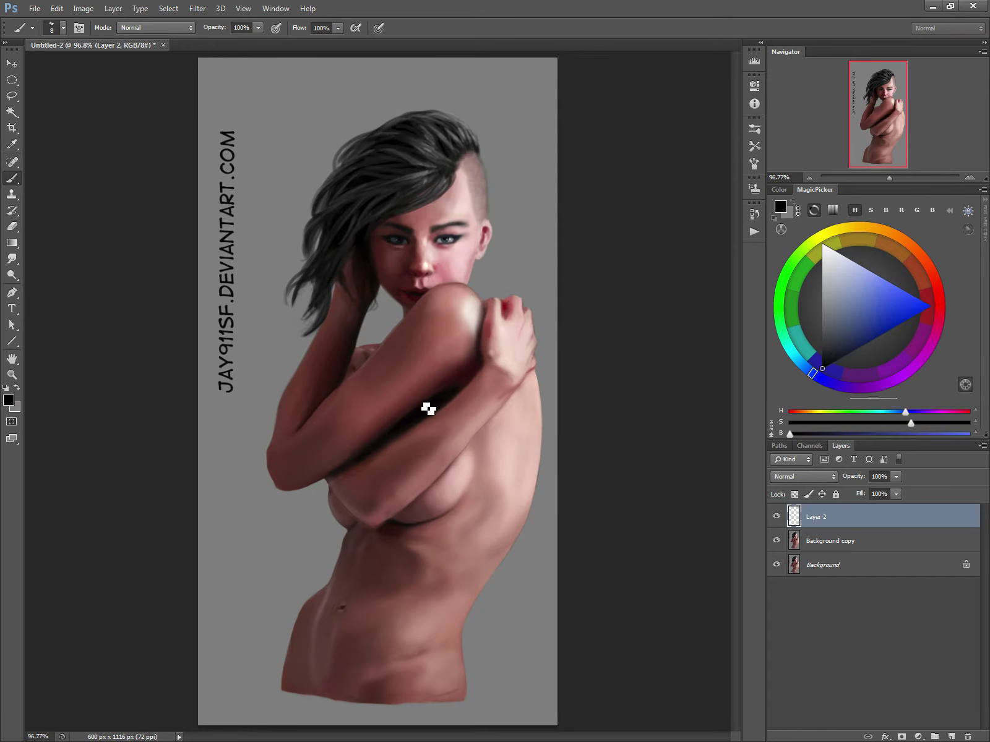
click(832, 351)
click(839, 351)
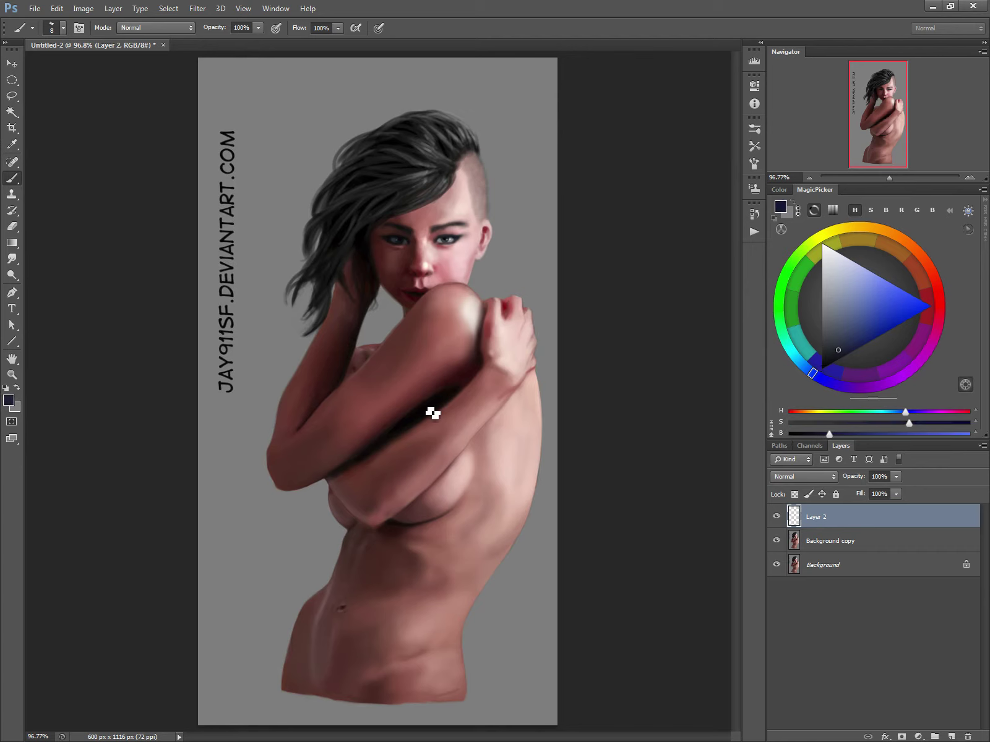
Enlarge the brush to 30 px and paint dark blue shading along the underside of the raised arm on Layer 2.
key(bracketright)
key(bracketright)
key(bracketright)
key(bracketright)
mouse_move(470, 363)
mouse_down()
mouse_move(356, 458)
mouse_move(306, 478)
mouse_move(312, 483)
mouse_up()
key(ctrl+z)
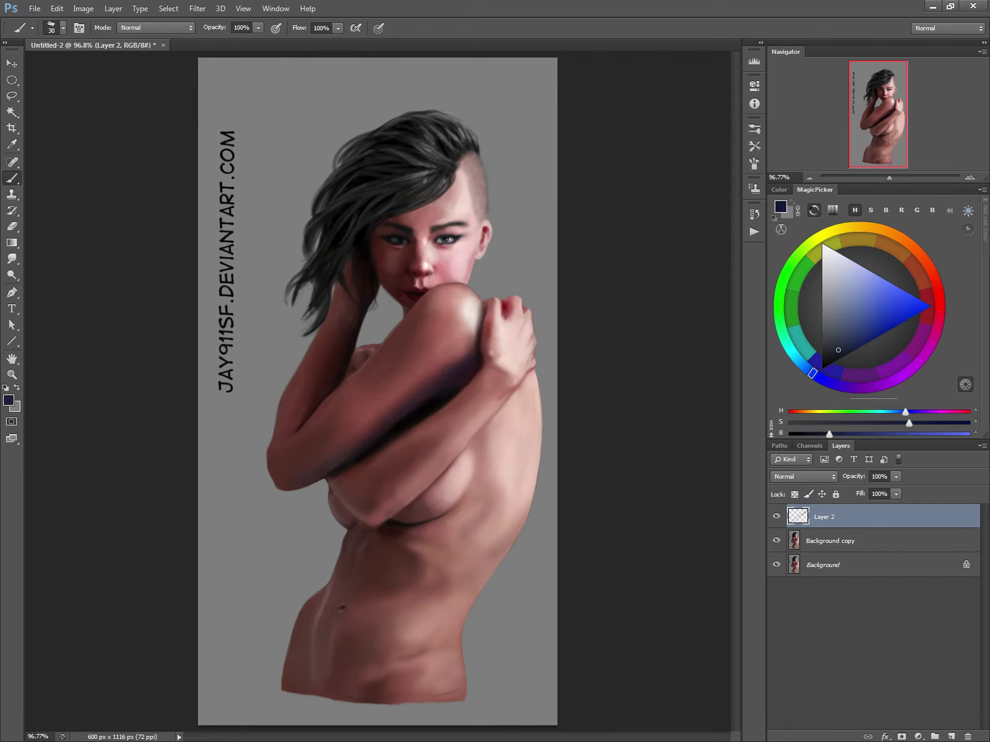
Paint dark blue shading from the elbow crease up the forearm toward the hair, finishing with a 25 px brush.
key(bracketright)
key(bracketleft)
mouse_move(320, 431)
mouse_down()
mouse_move(315, 461)
mouse_move(310, 430)
mouse_move(304, 476)
mouse_move(281, 484)
mouse_move(275, 467)
mouse_move(310, 443)
mouse_move(303, 425)
mouse_move(292, 486)
mouse_move(329, 454)
mouse_move(323, 410)
mouse_move(279, 461)
mouse_move(275, 424)
mouse_move(297, 385)
mouse_move(293, 397)
mouse_move(331, 382)
mouse_move(335, 391)
mouse_move(297, 441)
mouse_move(337, 399)
mouse_move(314, 421)
mouse_move(333, 367)
mouse_move(339, 394)
mouse_move(346, 339)
mouse_move(322, 395)
mouse_move(344, 337)
mouse_move(316, 397)
mouse_move(360, 298)
mouse_move(353, 334)
mouse_move(362, 288)
mouse_move(299, 435)
mouse_move(368, 275)
mouse_up()
key(bracketleft)
key(bracketright)
key(bracketleft)
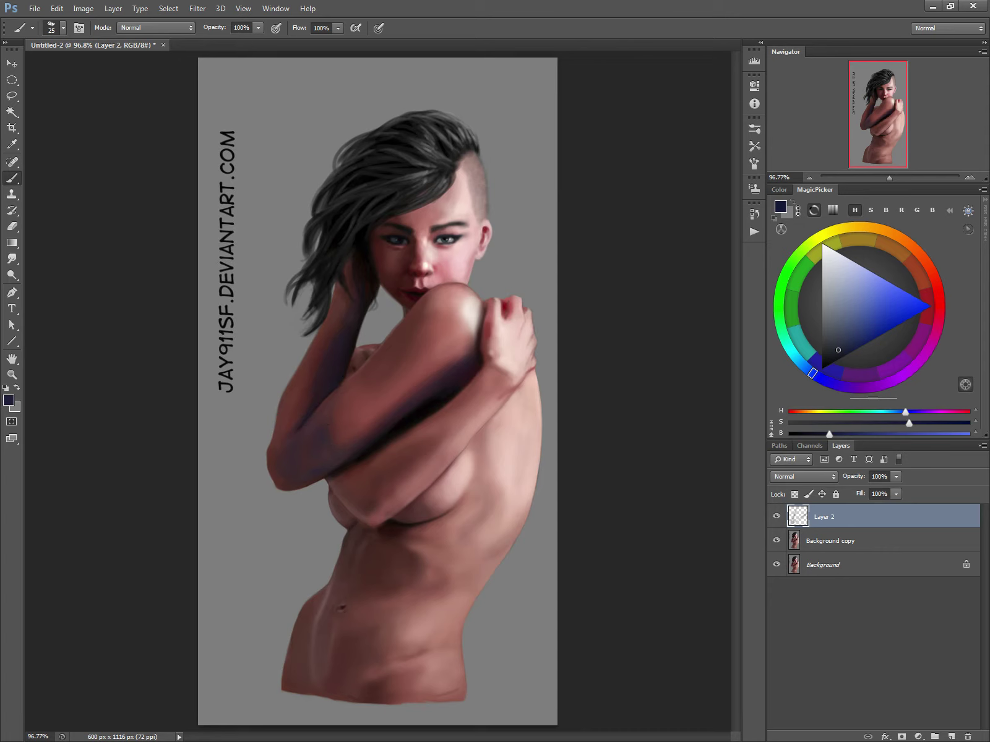
Paint dark blue shadows on the side of the chest, the lower forearm and beneath the chest with a brush up to 40 px.
mouse_move(343, 453)
mouse_down()
mouse_move(330, 473)
mouse_move(345, 519)
mouse_up()
key(bracketright)
key(bracketright)
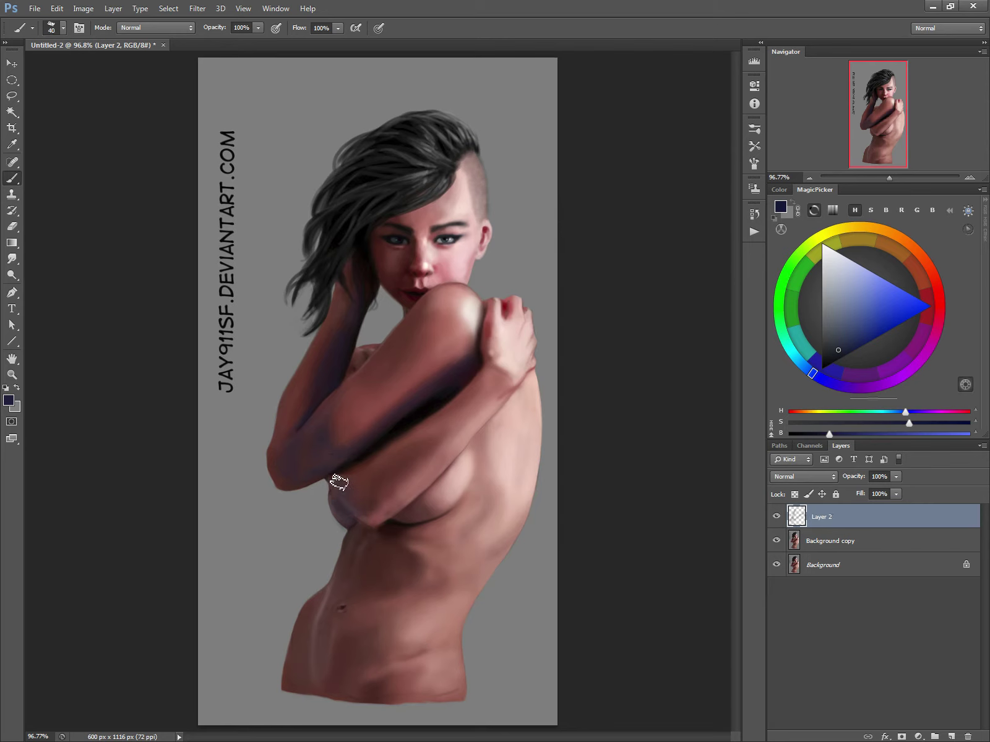
mouse_move(382, 469)
mouse_down()
mouse_move(399, 457)
mouse_move(360, 488)
mouse_move(402, 461)
mouse_up()
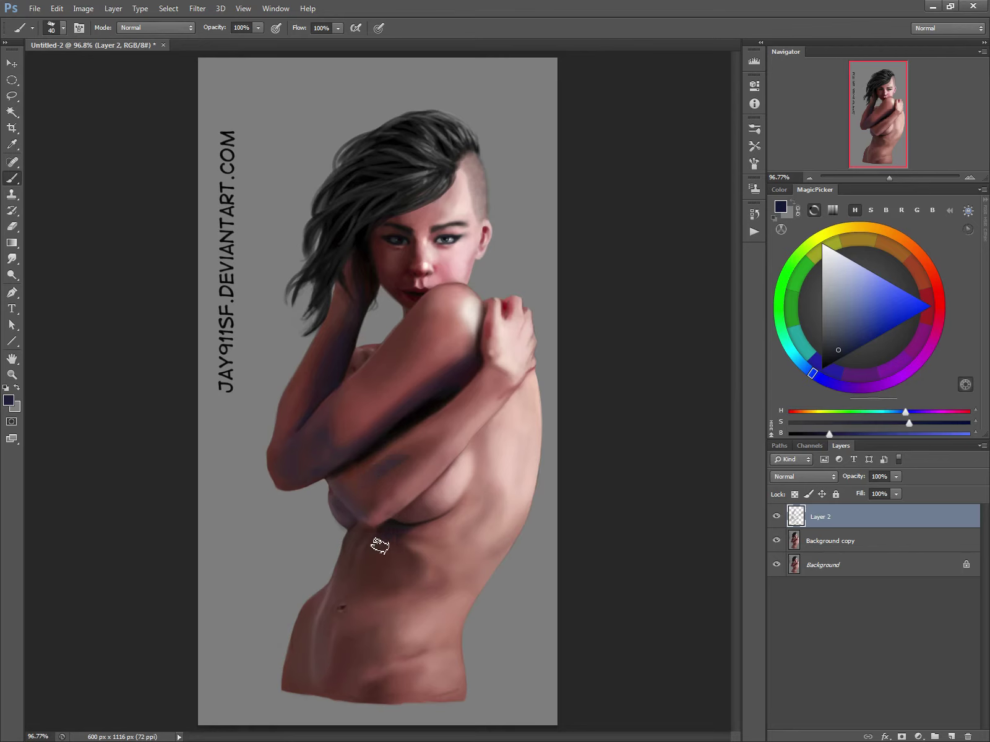
mouse_move(380, 546)
mouse_down()
mouse_move(412, 570)
mouse_move(373, 550)
mouse_move(402, 566)
mouse_move(401, 575)
mouse_move(369, 552)
mouse_move(388, 562)
mouse_up()
key(bracketleft)
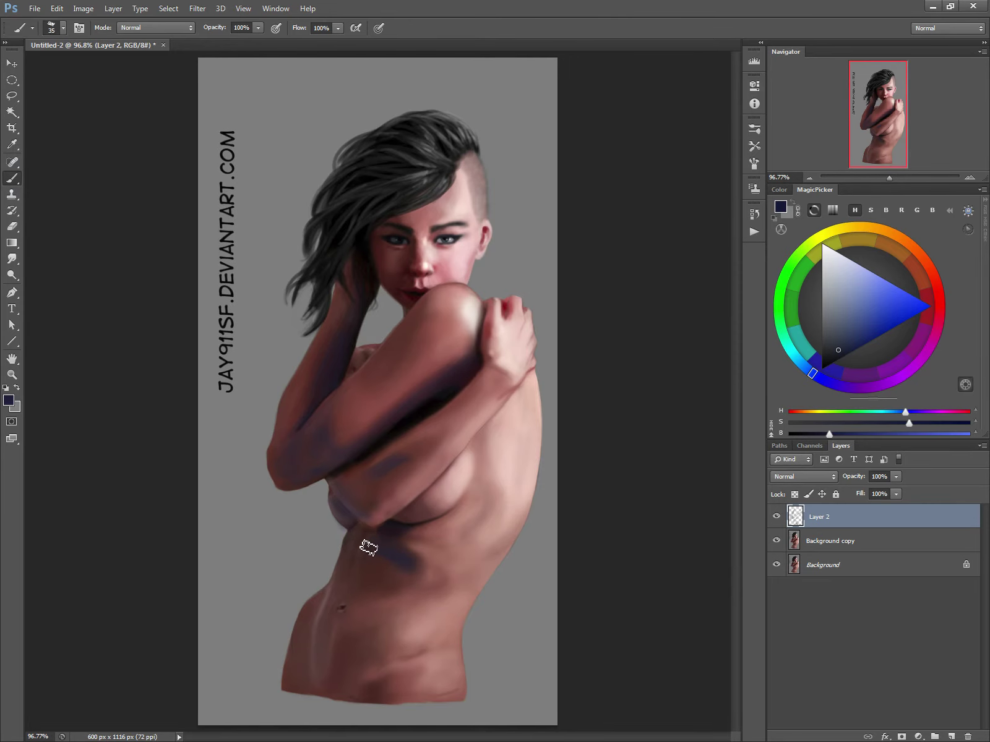
Paint dark blue shadows on the lower abdomen, beside the hip and at the torso's lower edge using smaller brush sizes.
key(bracketleft)
mouse_move(341, 643)
mouse_down()
mouse_move(342, 652)
mouse_move(378, 644)
mouse_up()
key(bracketleft)
key(bracketleft)
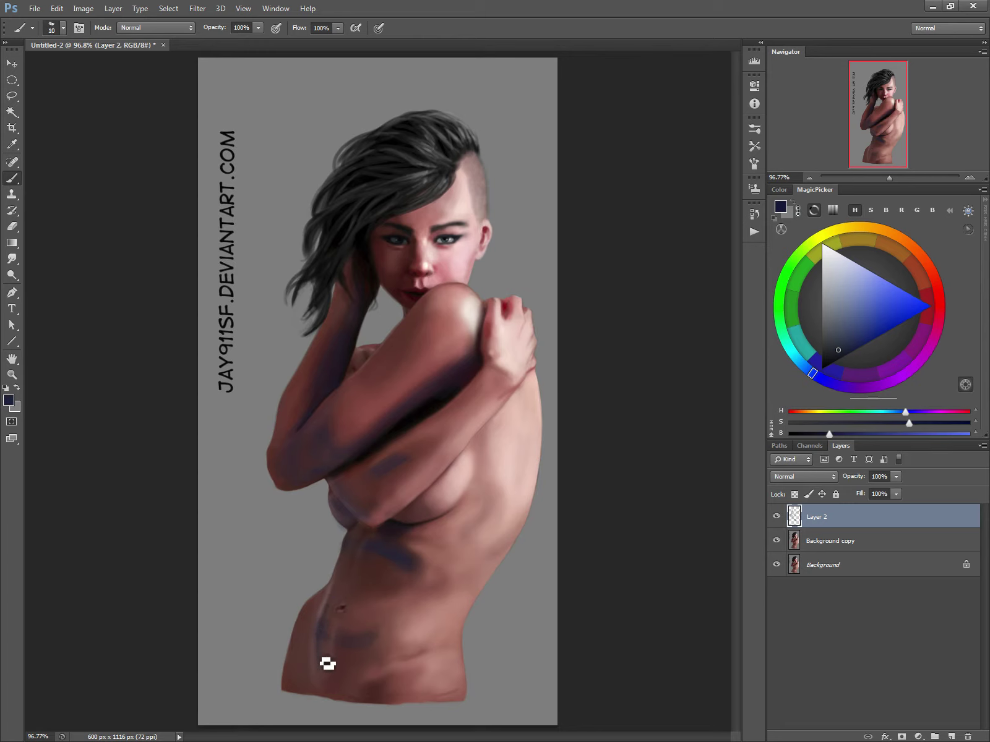
key(bracketright)
mouse_move(374, 692)
mouse_down()
mouse_move(358, 702)
mouse_move(383, 711)
mouse_move(363, 694)
mouse_up()
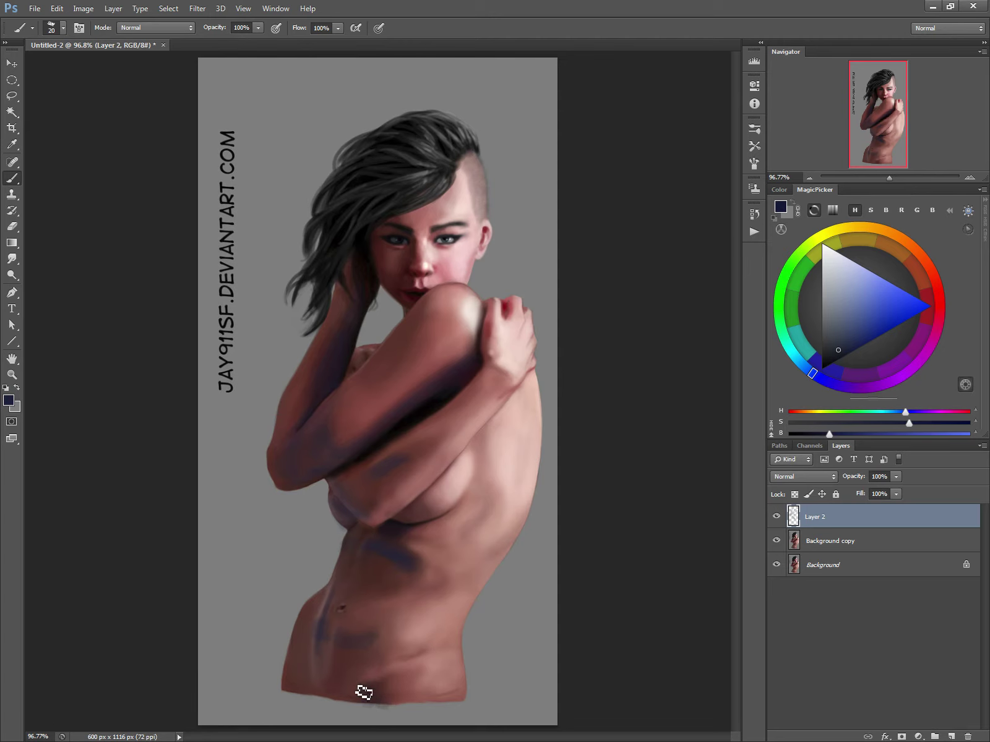
key(bracketleft)
Apply a Gaussian Blur with a 4.7 pixel radius to the shadow strokes on Layer 2.
click(198, 8)
mouse_move(174, 11)
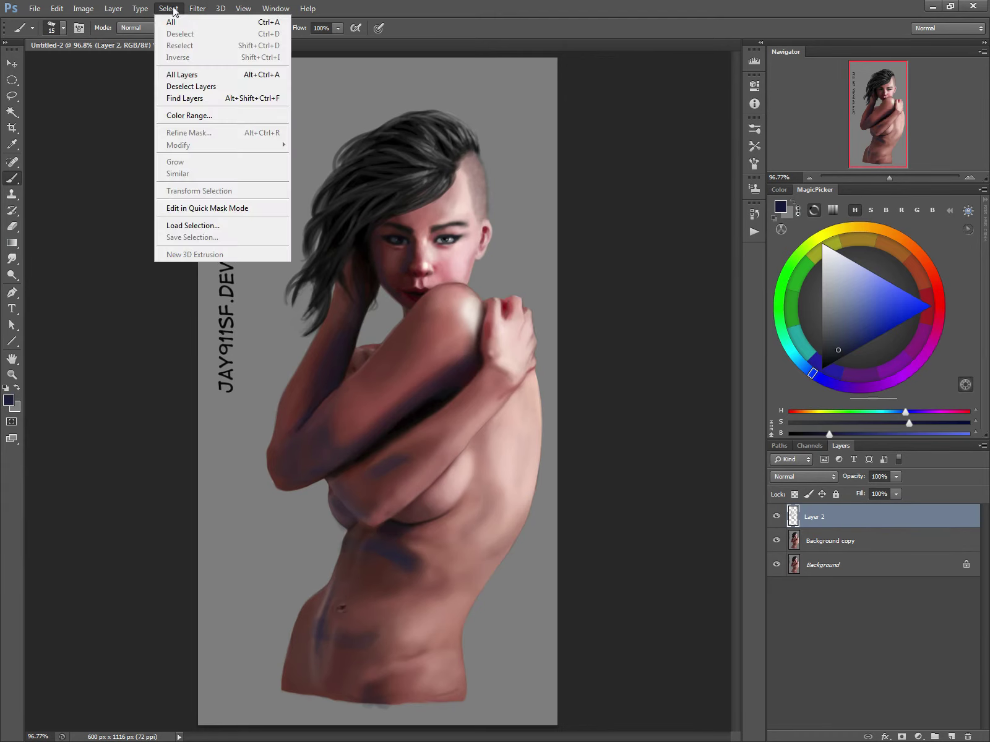
mouse_move(201, 136)
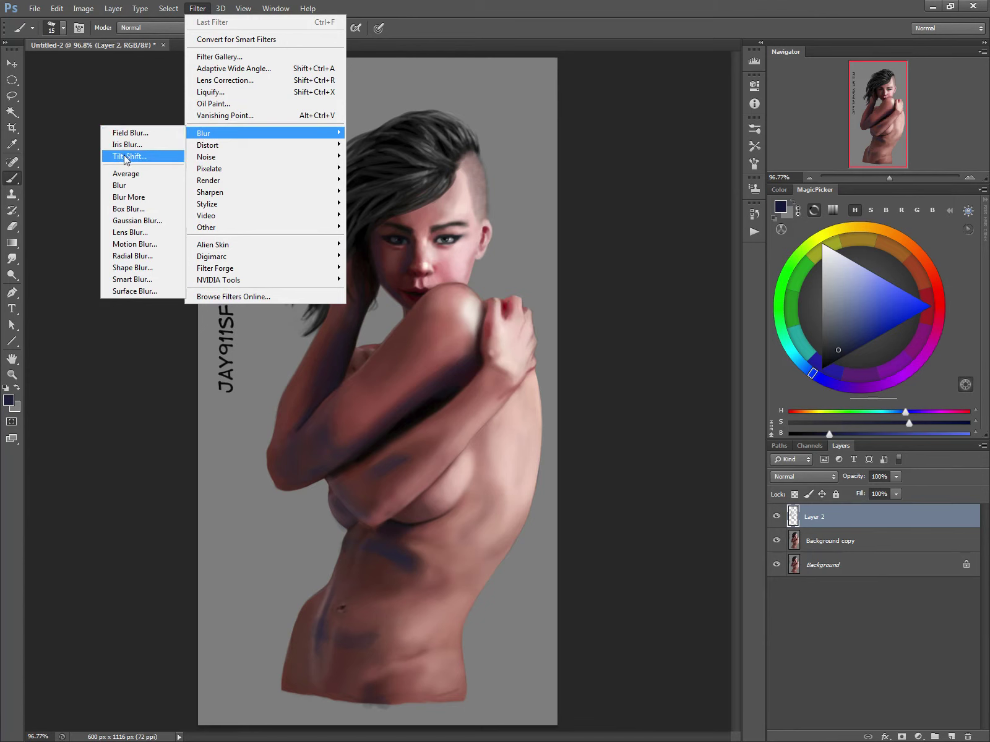
click(127, 220)
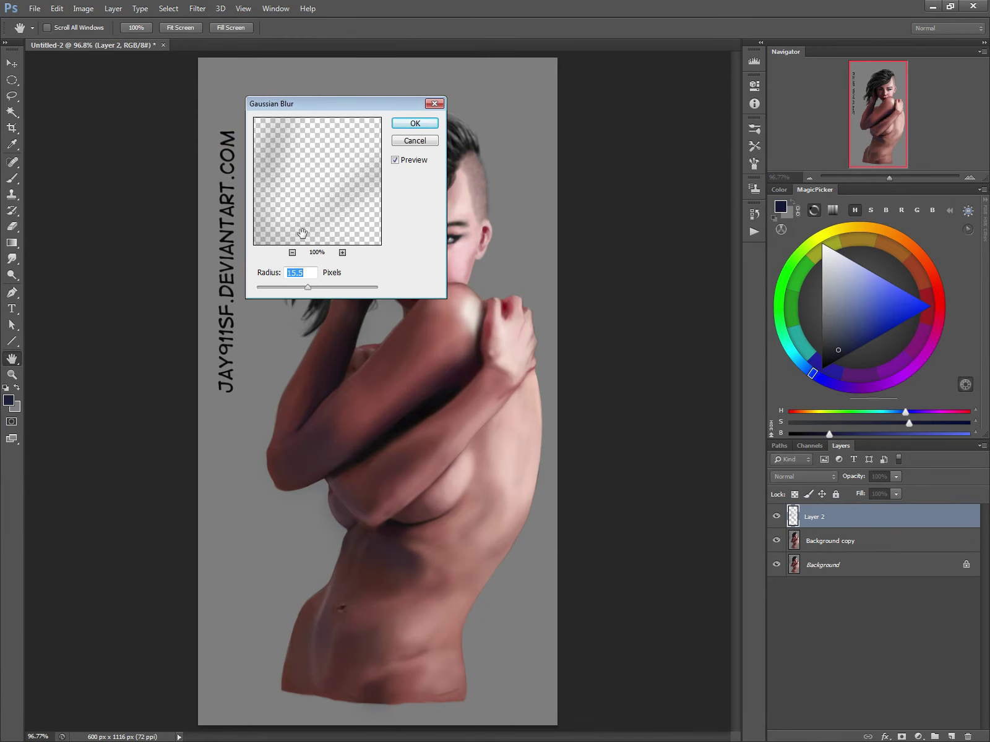
drag(302, 292, 289, 292)
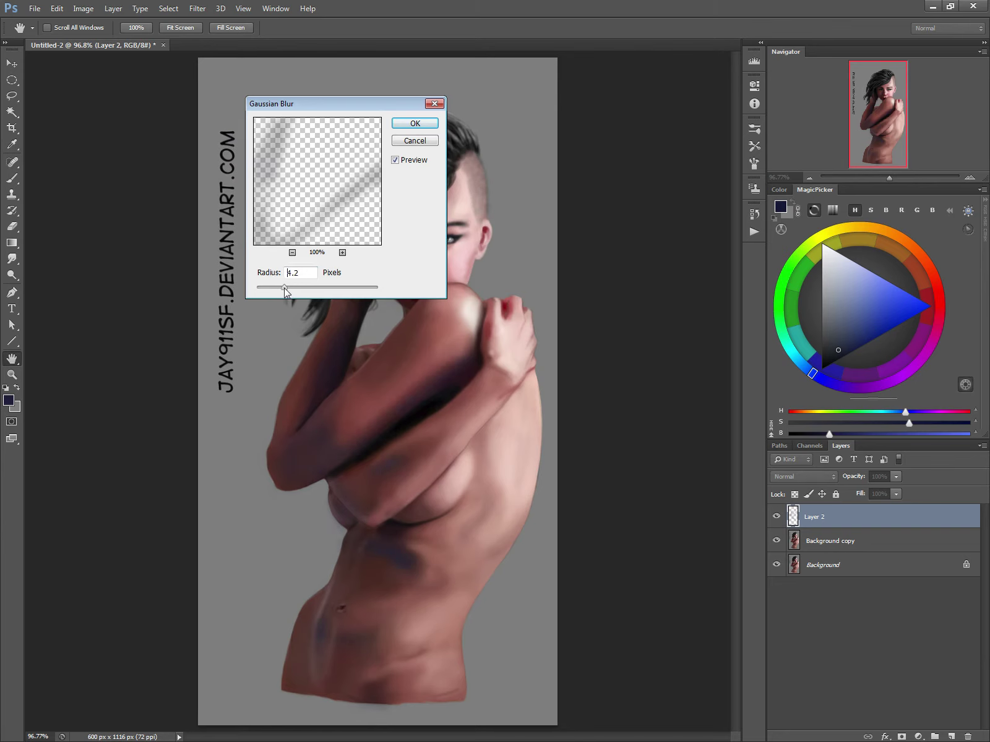
drag(284, 285, 286, 287)
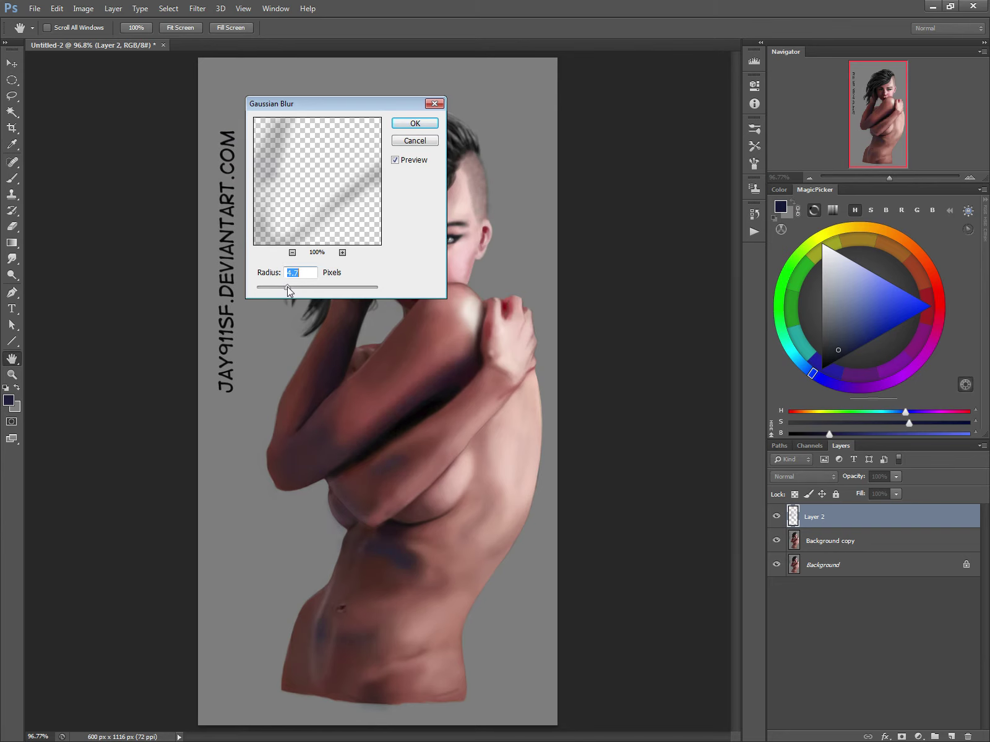
click(417, 126)
Switch Layer 2 to Multiply blending and paint extra shadow on the upper abdomen with a 30 px brush.
click(782, 478)
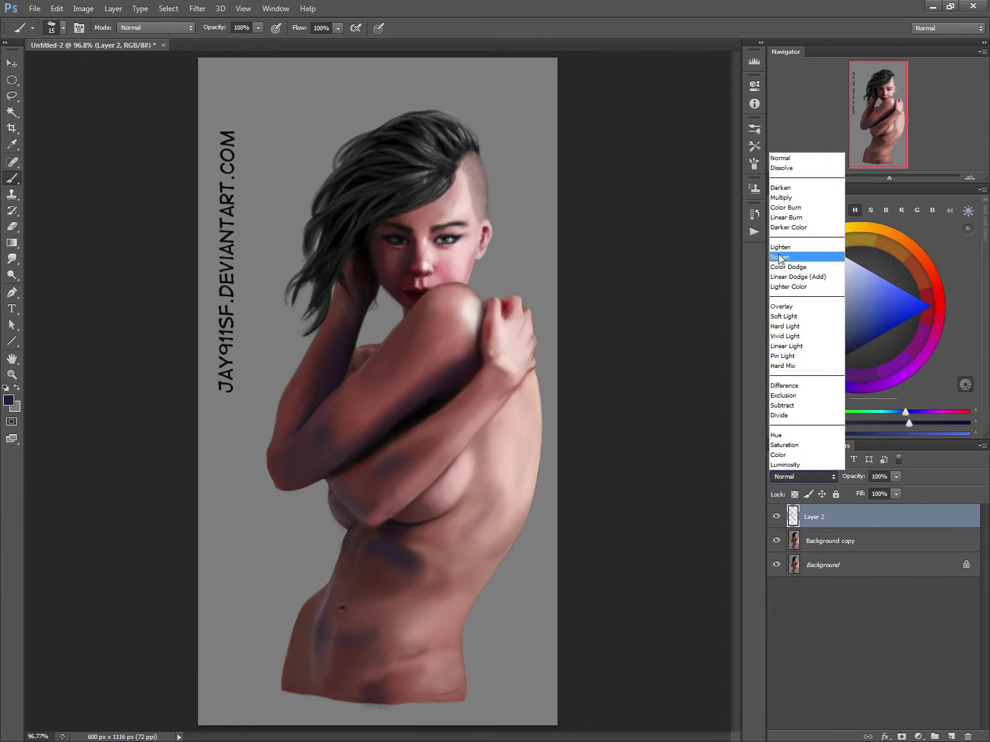
click(778, 201)
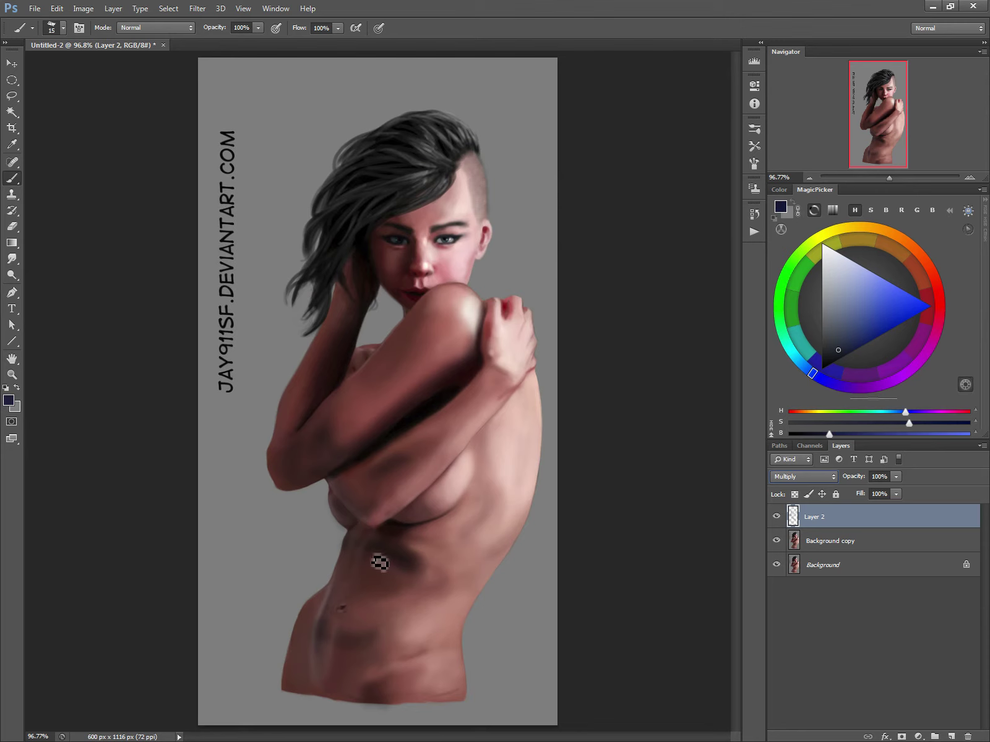
key(bracketright)
key(bracketright)
mouse_move(371, 555)
mouse_down()
mouse_move(380, 583)
mouse_move(384, 567)
mouse_move(369, 574)
mouse_up()
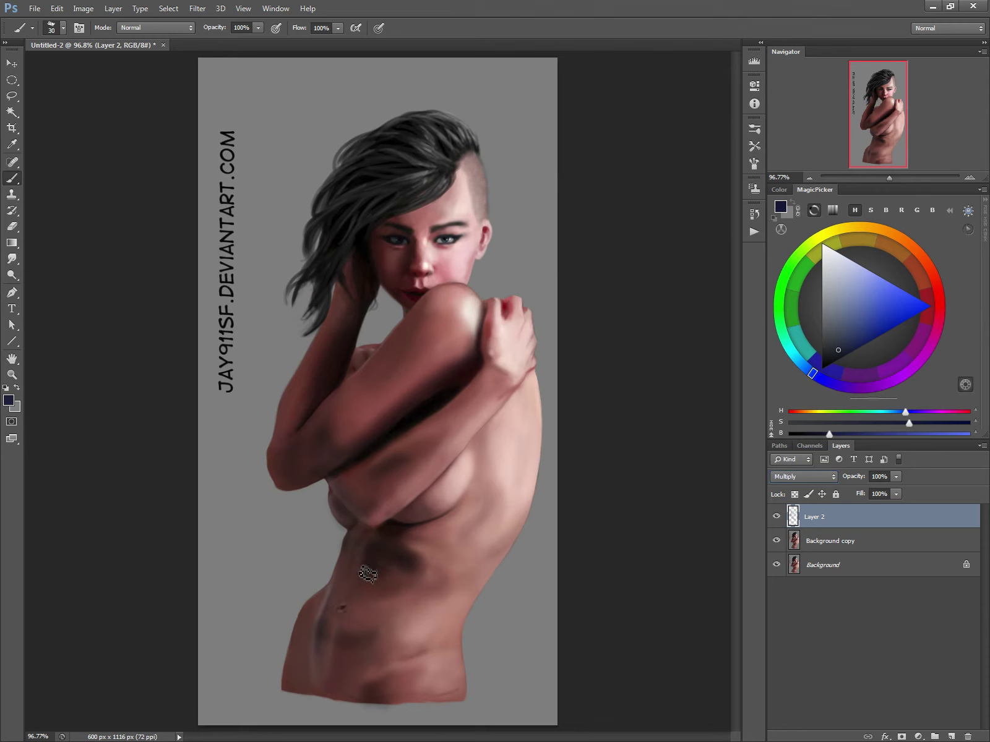
Blend the upper abdomen shadow with the Smudge tool at a size of 35 px.
click(20, 265)
key(bracketright)
mouse_move(374, 568)
mouse_down()
mouse_move(369, 581)
mouse_move(380, 578)
mouse_move(365, 551)
mouse_move(362, 588)
mouse_move(391, 557)
mouse_move(395, 574)
mouse_up()
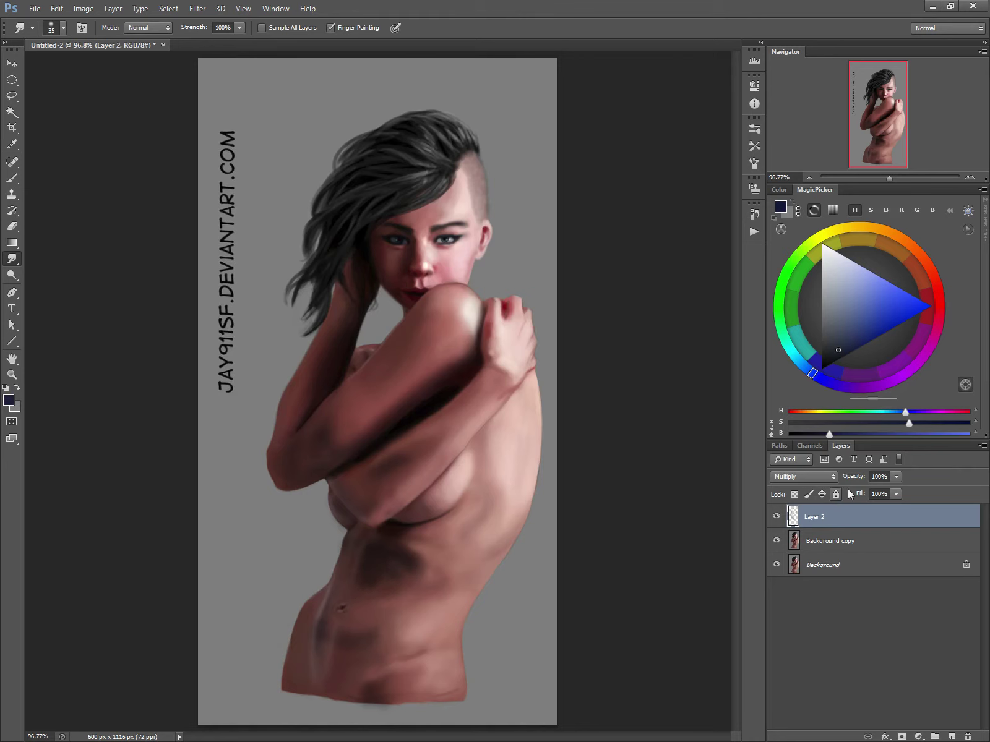
Set Layer 2's blending mode to Normal and lower its opacity to 38%.
drag(854, 476, 765, 461)
click(794, 476)
click(786, 201)
click(797, 475)
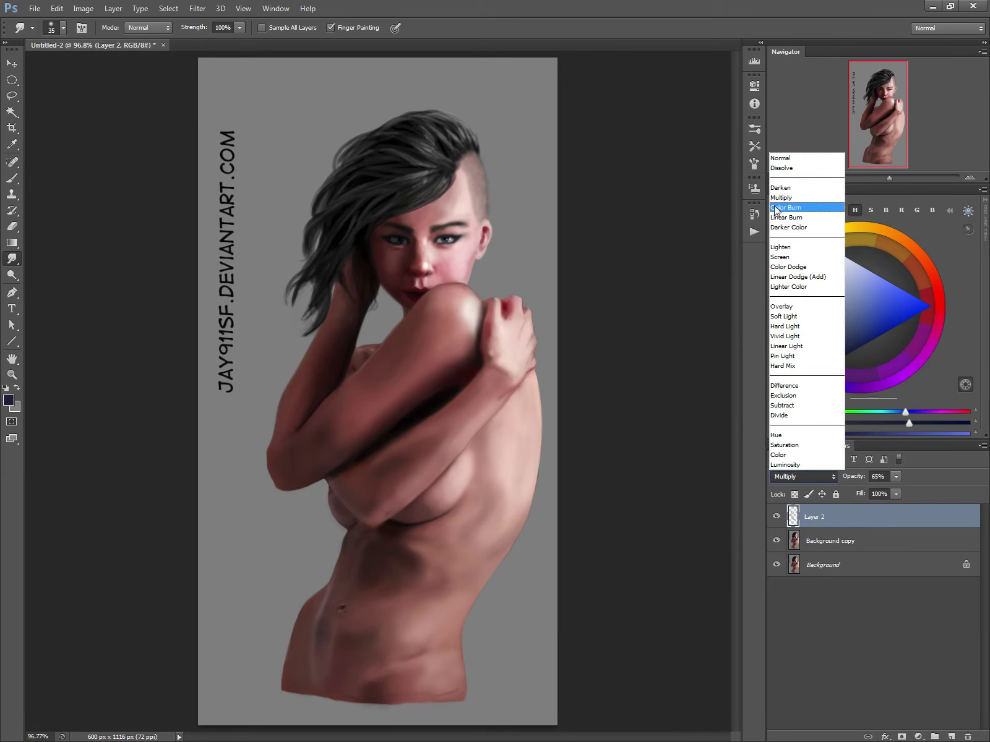
click(778, 158)
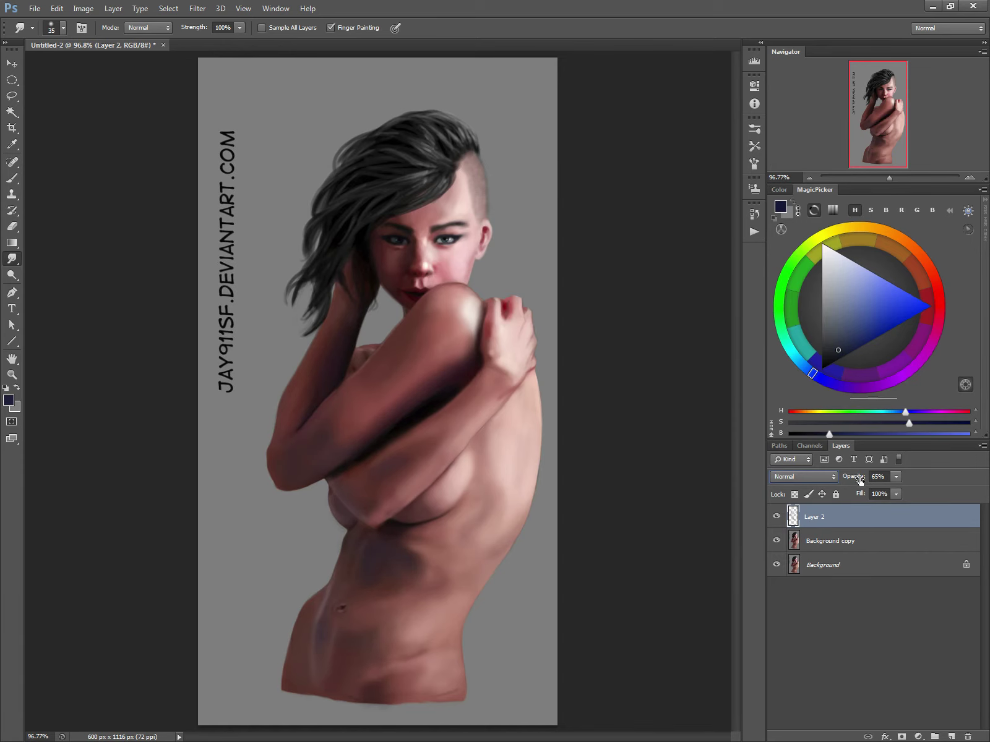
drag(862, 481, 858, 480)
Create a new layer above Layer 2 with its blending mode set to Screen.
key(ctrl+shift+n)
click(296, 258)
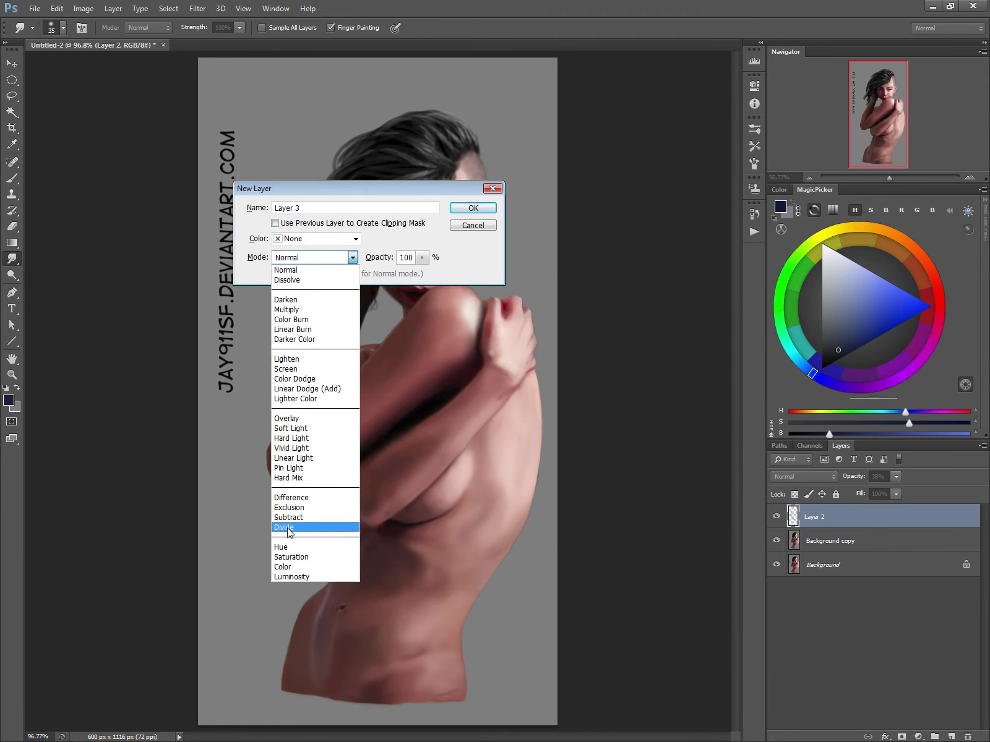
click(286, 370)
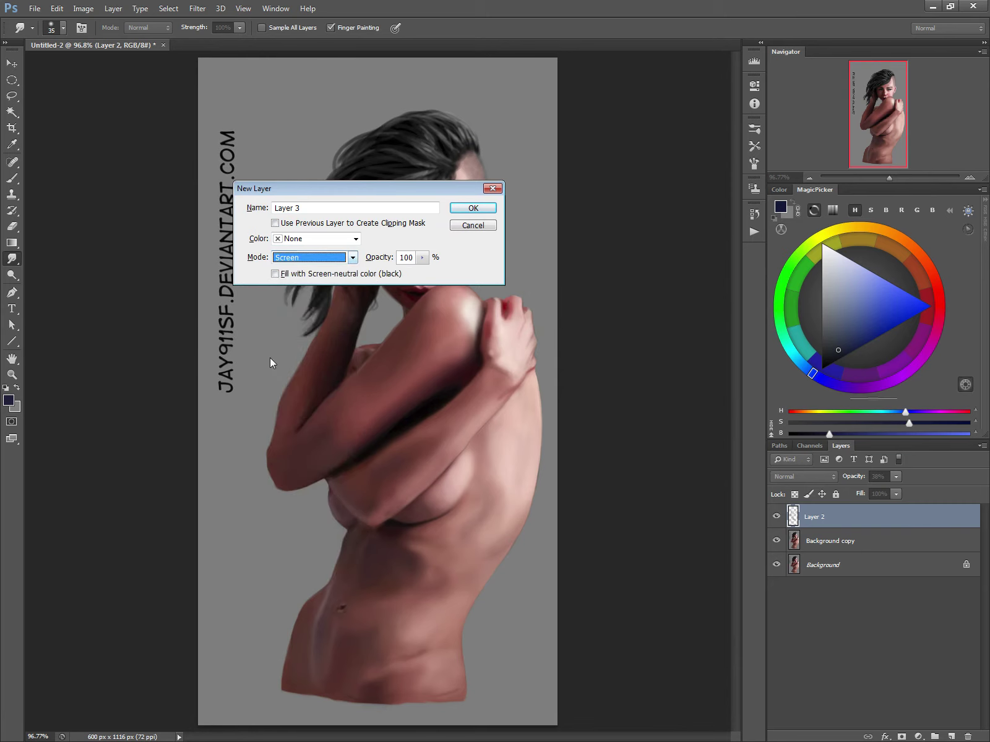
click(471, 208)
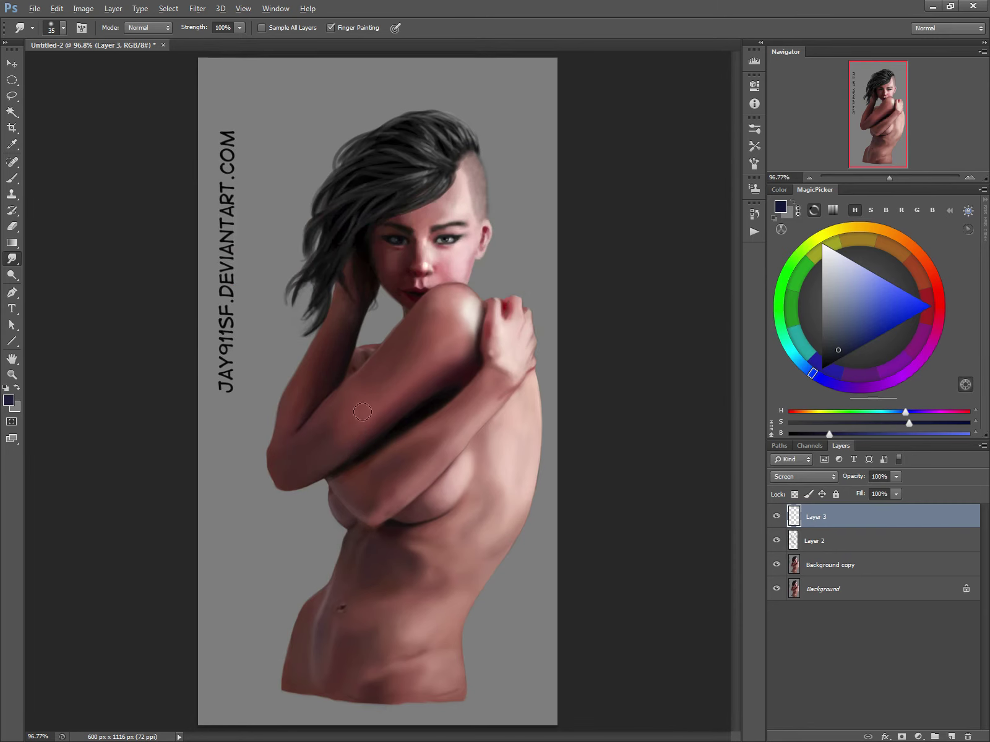
Sample the reddish skin tone from the raised arm and brush a thin highlight on the lower forearm, reducing the brush to 8 px.
key(b)
alt+click(368, 413)
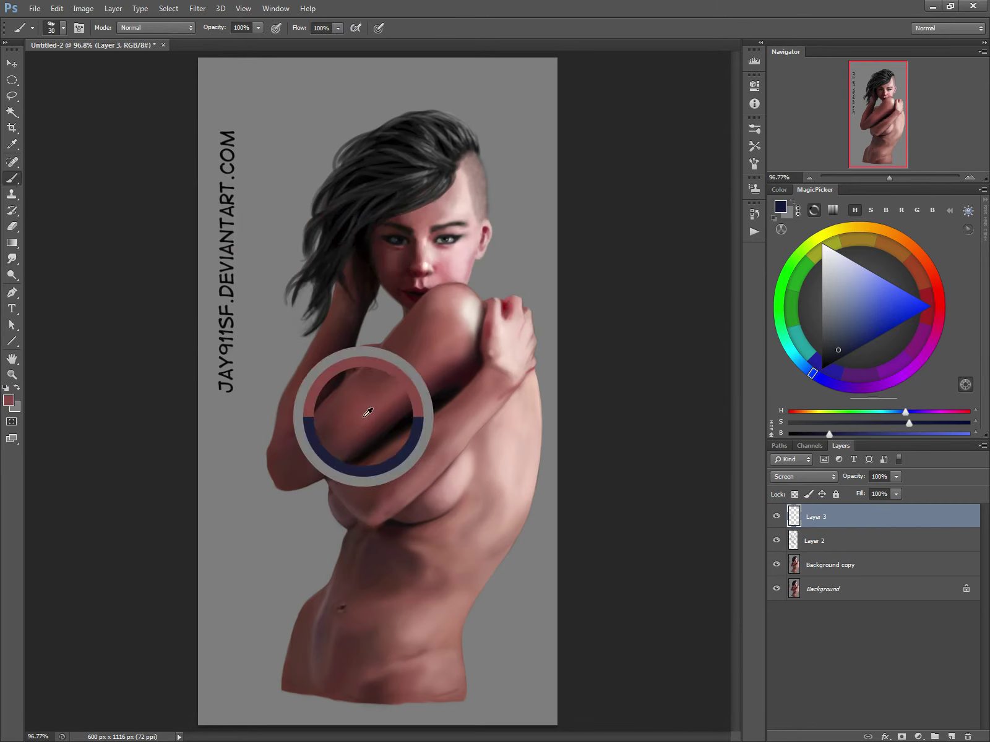
key(bracketleft)
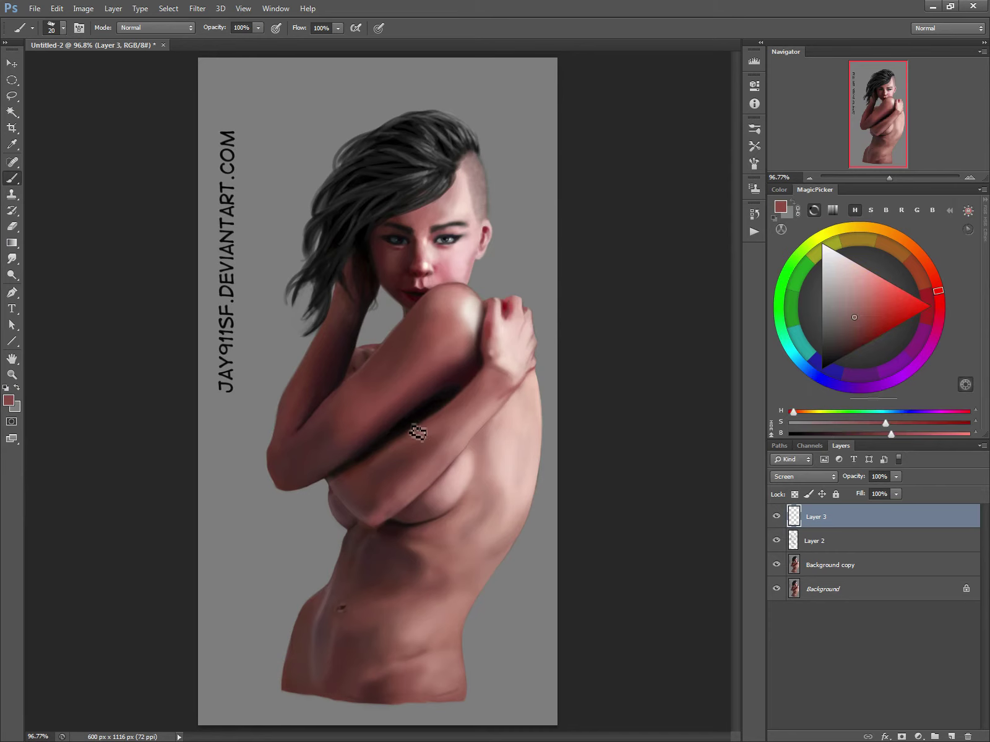
key(bracketleft)
key(bracketleft)
click(421, 435)
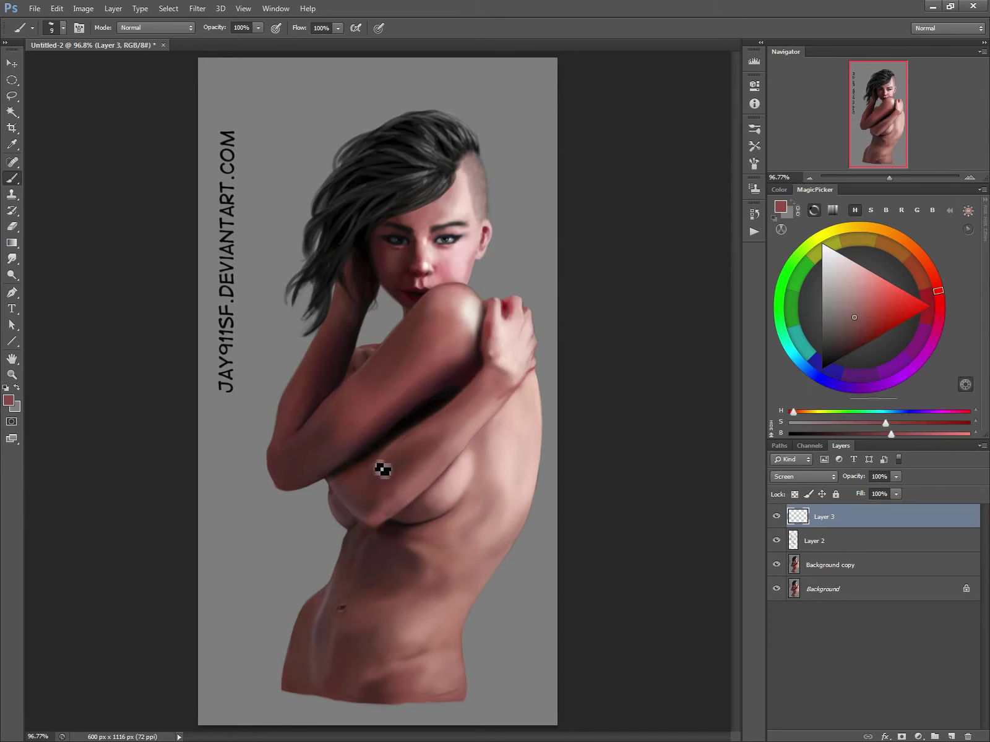
key(bracketleft)
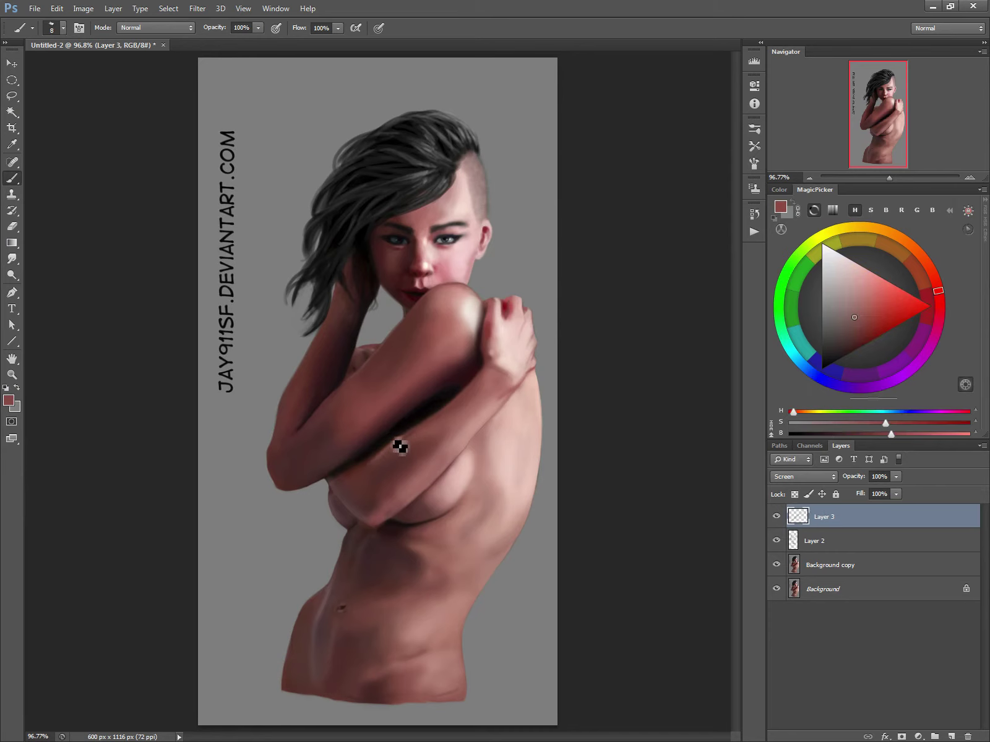
Pick a lighter salmon red and paint highlights along the lower forearm's upper edge, enlarging the brush to 15 px.
click(785, 479)
click(782, 478)
click(871, 295)
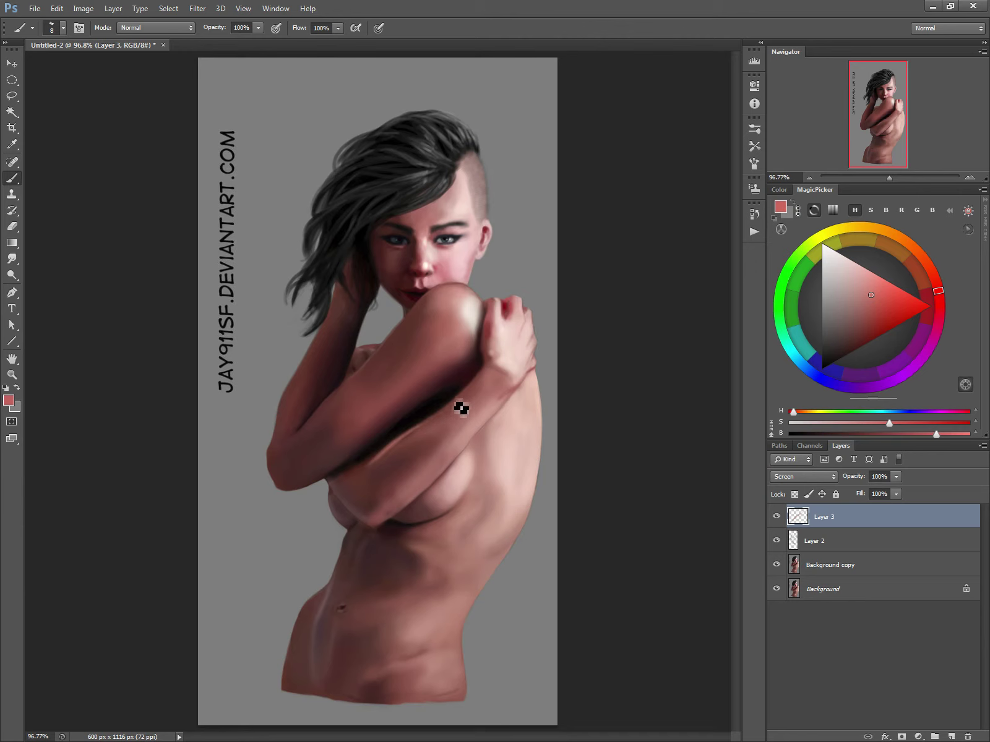
key(bracketright)
key(bracketright)
key(bracketright)
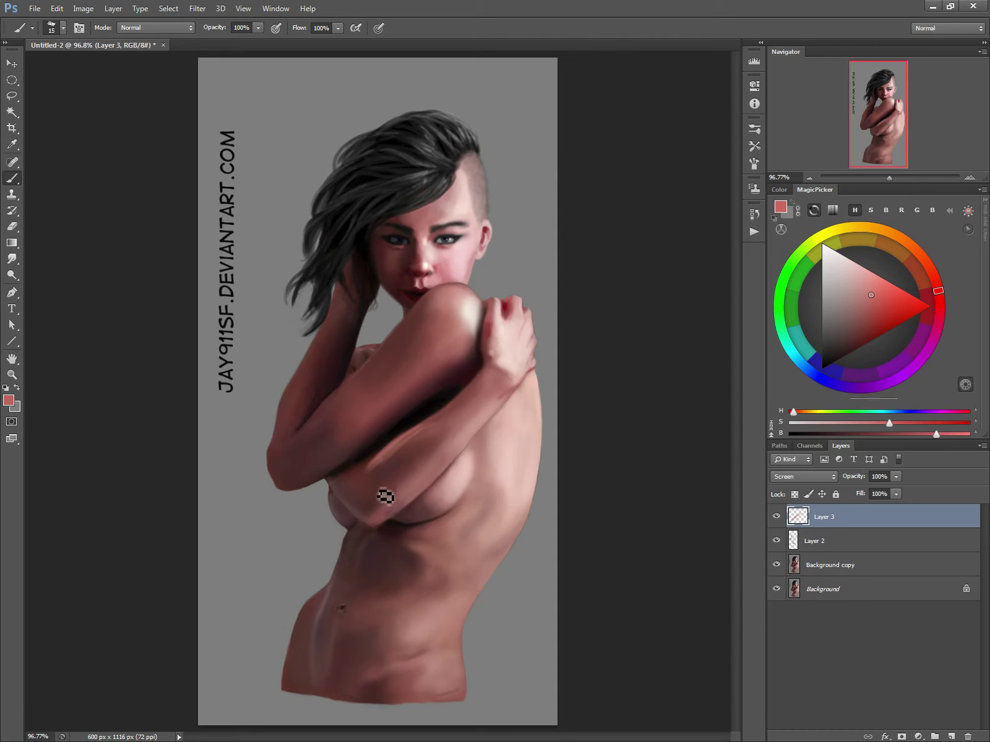
Extend the salmon highlights over the lower forearm and toward the elbow crease, varying the brush between 8 and 15 px.
key(bracketleft)
key(bracketleft)
key(bracketleft)
key(bracketright)
key(bracketright)
key(bracketright)
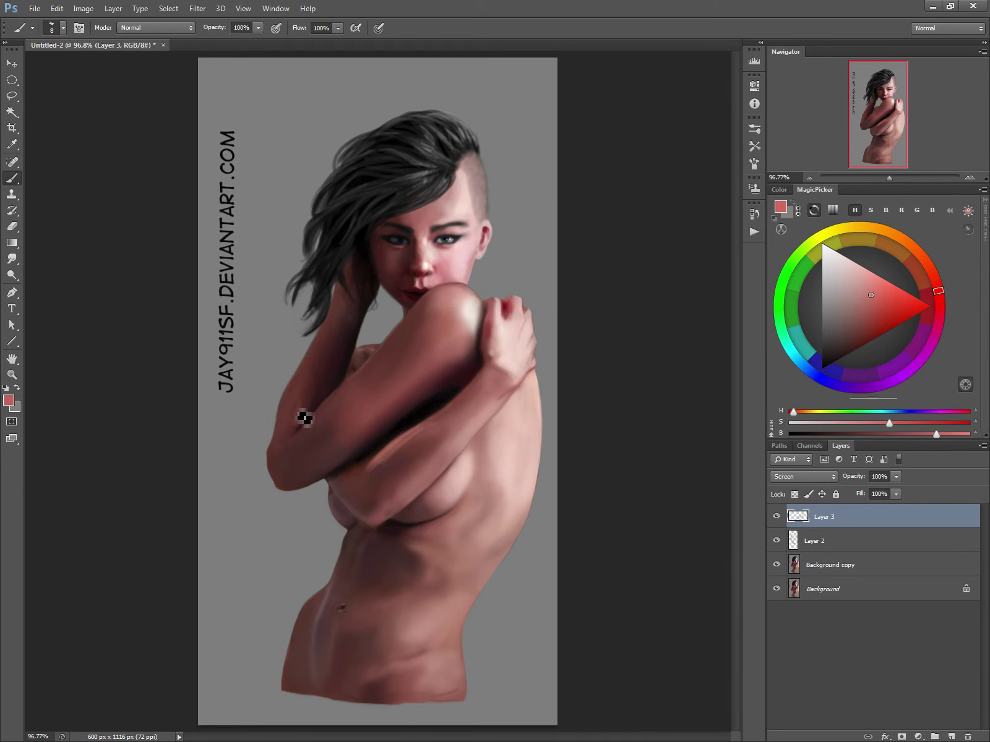
click(197, 8)
click(197, 8)
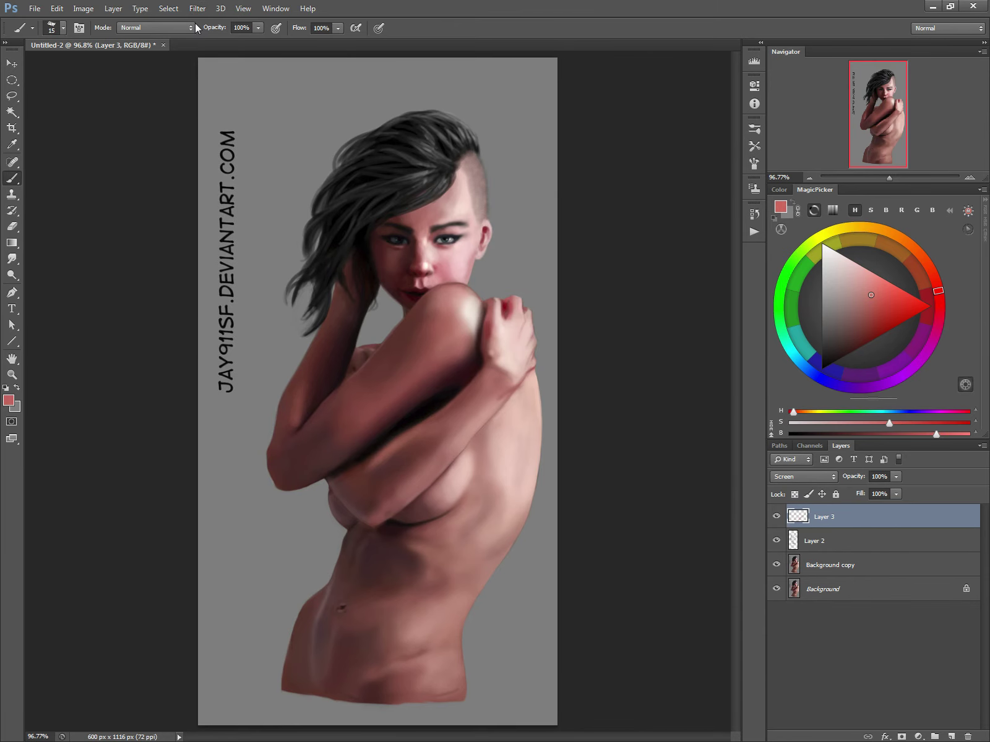
Erase excess highlight from Layer 3 around the lower arm's elbow with the eraser reduced to 40 px.
key(e)
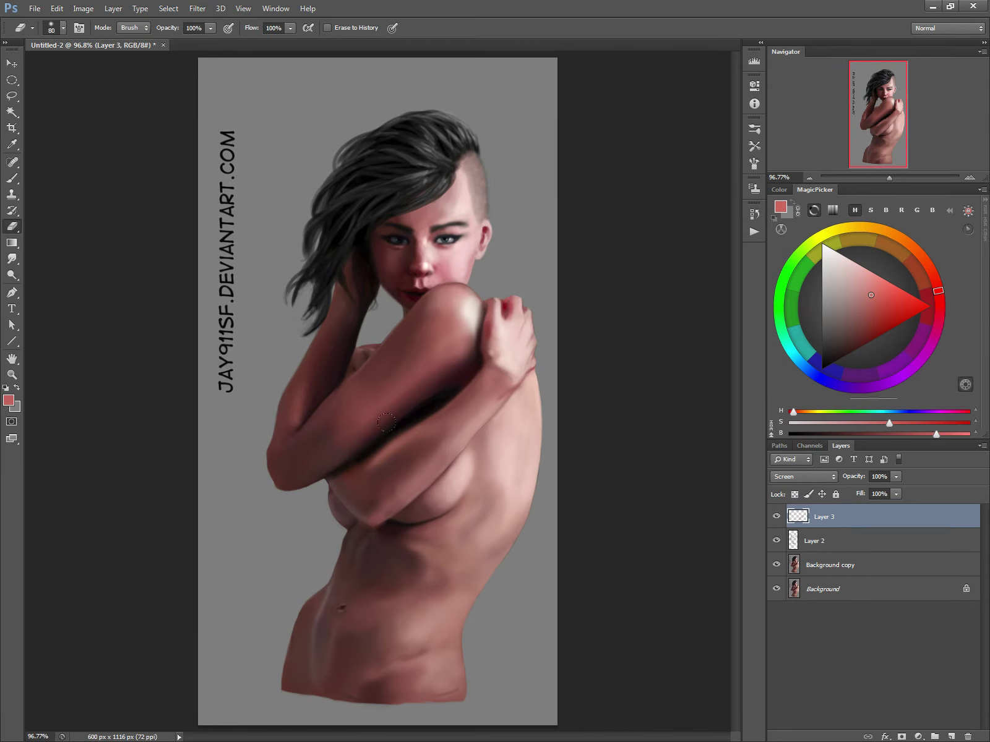
key(bracketleft)
key(bracketleft)
key(bracketleft)
key(bracketleft)
drag(385, 514, 392, 508)
click(389, 511)
Merge Layer 3, Layer 2 and Background copy into a single layer above the Background.
shift+click(799, 564)
key(ctrl+e)
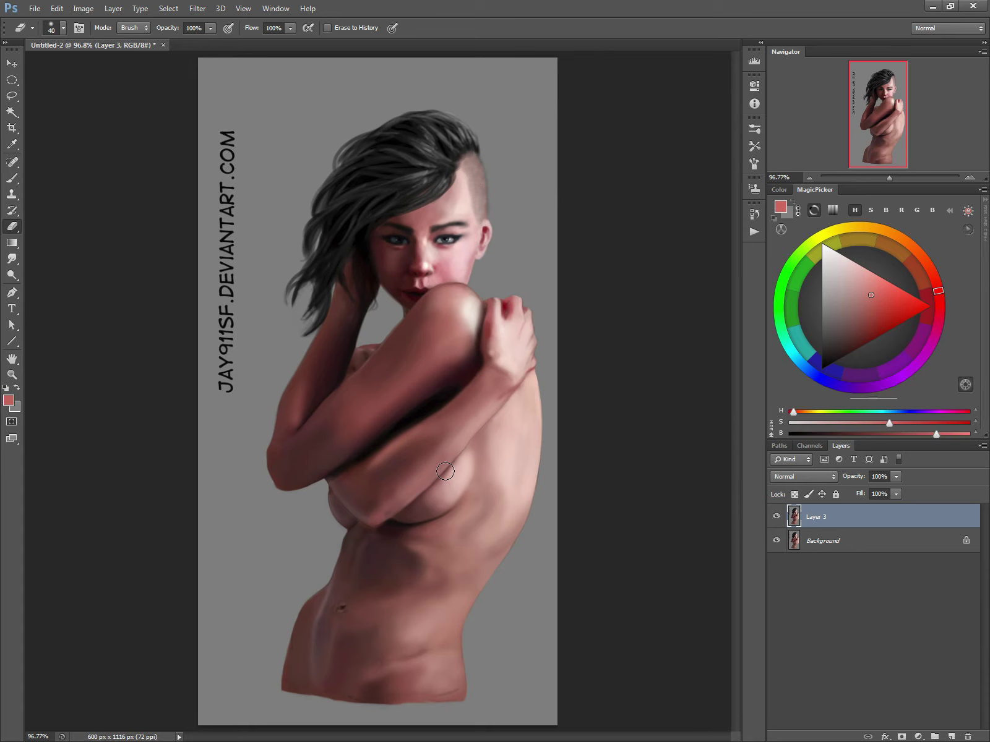
key(bracketleft)
Sample the light pink skin tone from the upper back and choose the 100 px speckle brush for skin texture.
key(b)
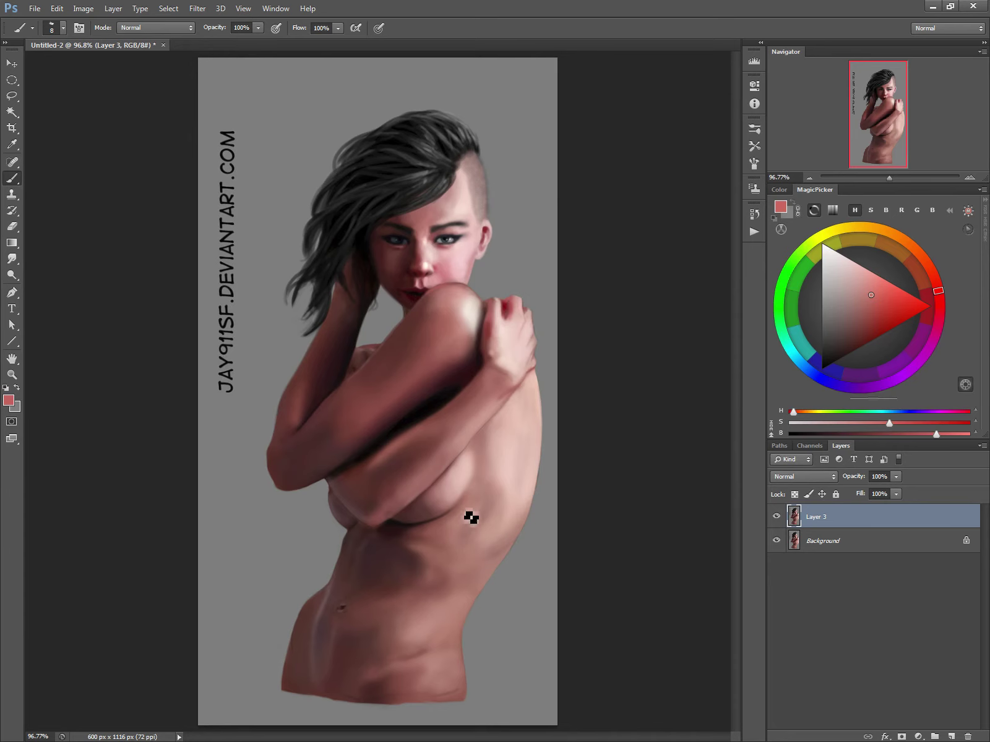
alt+click(478, 423)
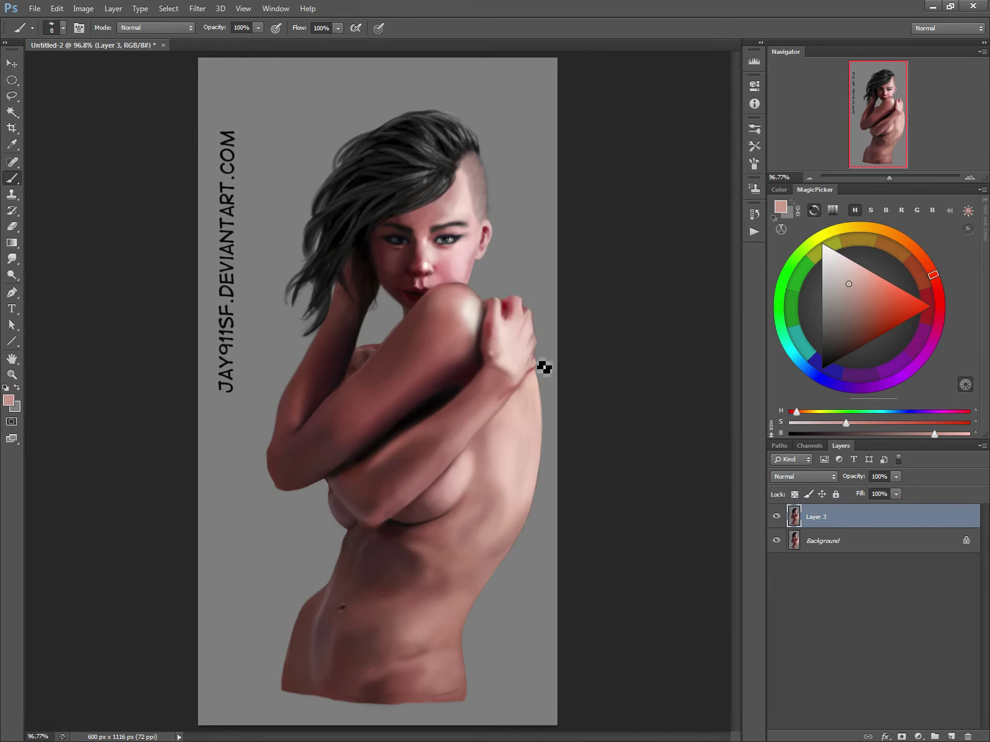
right_click(495, 366)
mouse_move(721, 473)
mouse_down()
mouse_move(722, 621)
mouse_move(723, 514)
mouse_up()
click(669, 519)
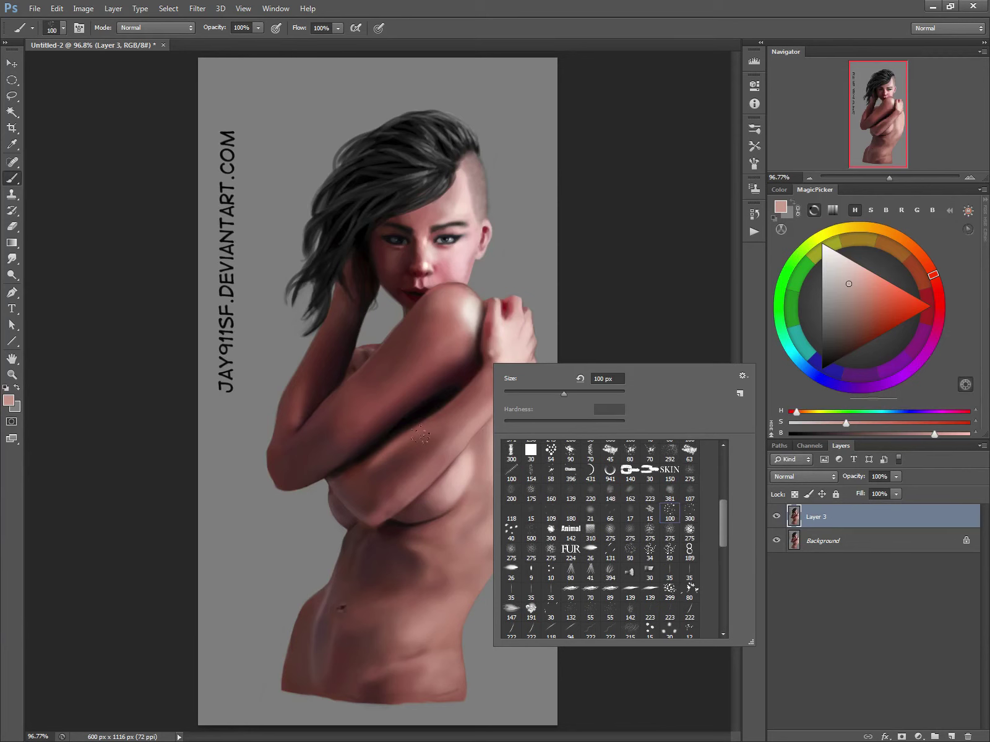
click(514, 217)
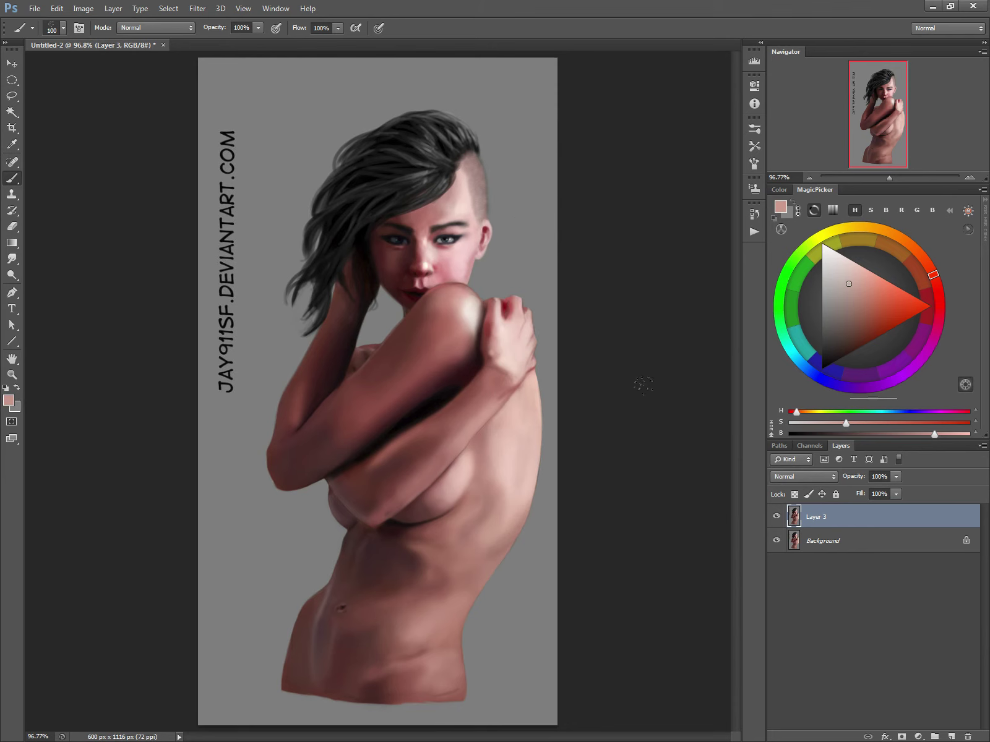
Pick a dark red, stamp a speckle sample on the grey background beside the head, and check the brush's dynamics settings.
drag(847, 331, 855, 340)
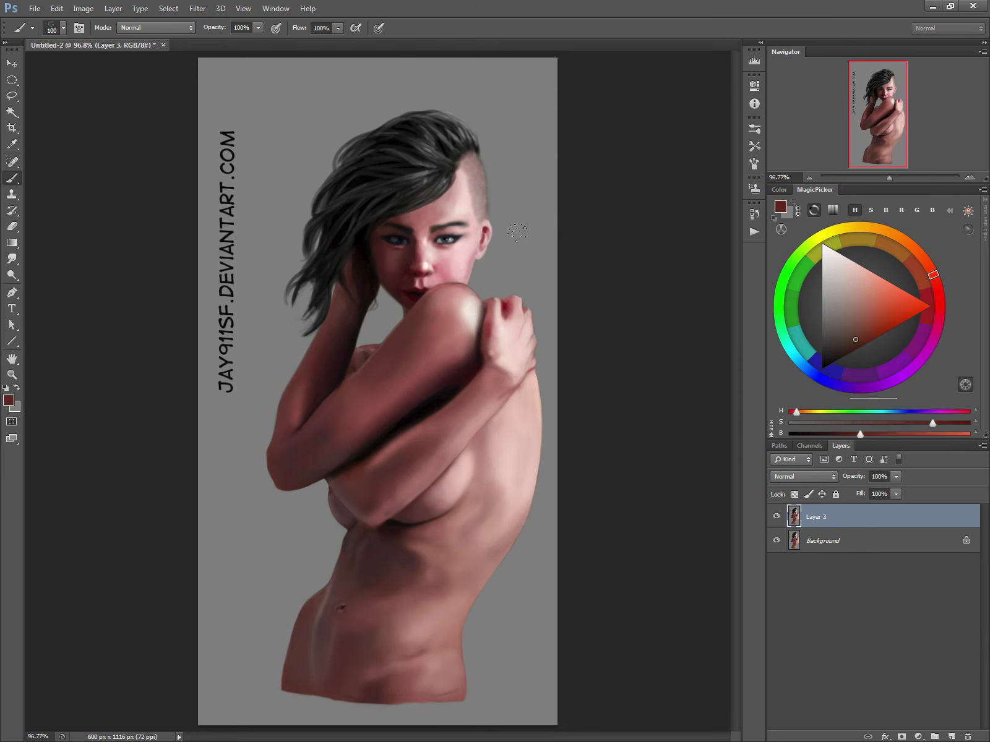
drag(516, 232, 513, 235)
click(754, 163)
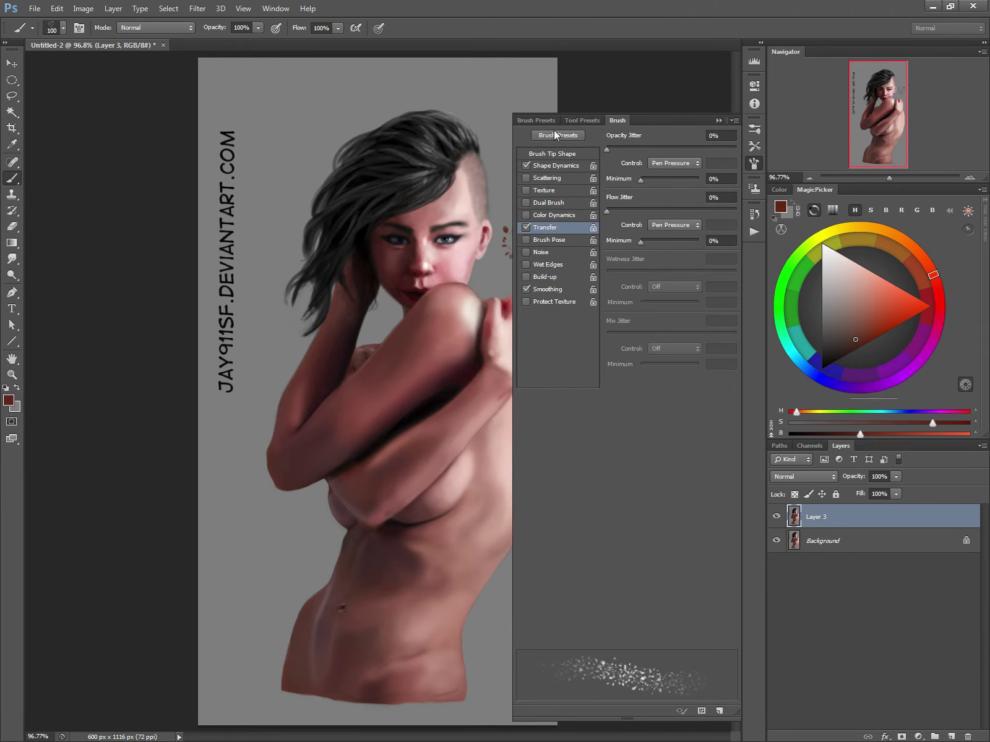
click(618, 120)
Sample tones from the shoulder highlight and upper back, and stipple speckled skin texture there with the brush reduced to 40 px.
alt+click(467, 303)
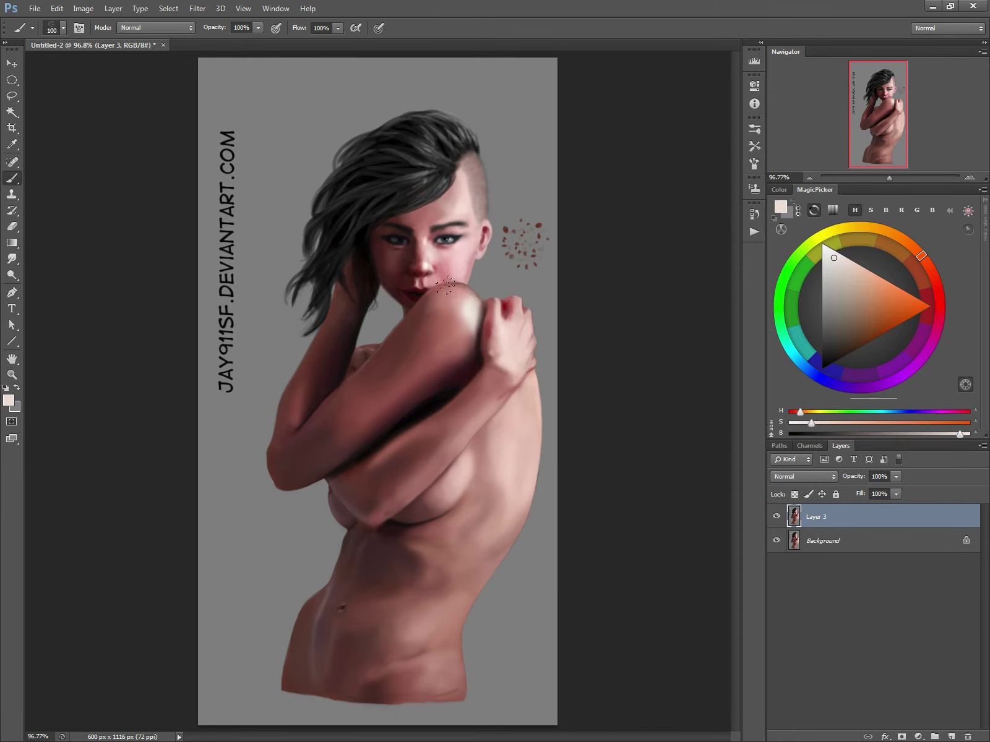
key([)
key([)
key([)
key([)
key([)
key([)
alt+click(485, 409)
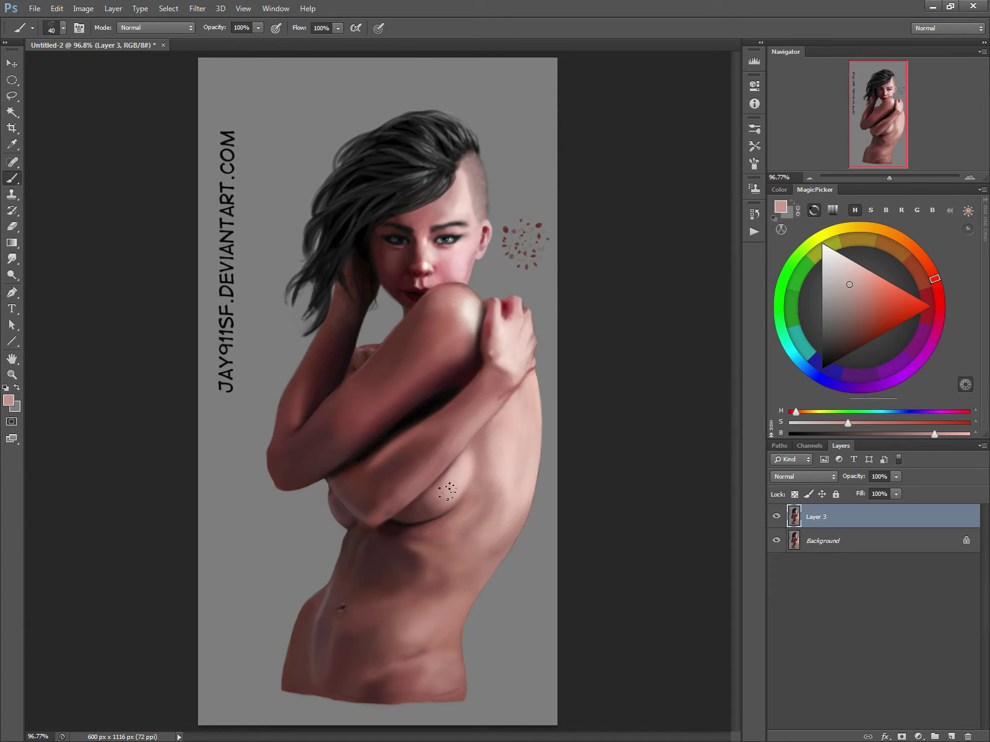
Stipple speckled texture over the abdomen using dark and mid skin tones sampled from it, reducing the brush to 25 px.
alt+click(440, 551)
alt+click(407, 564)
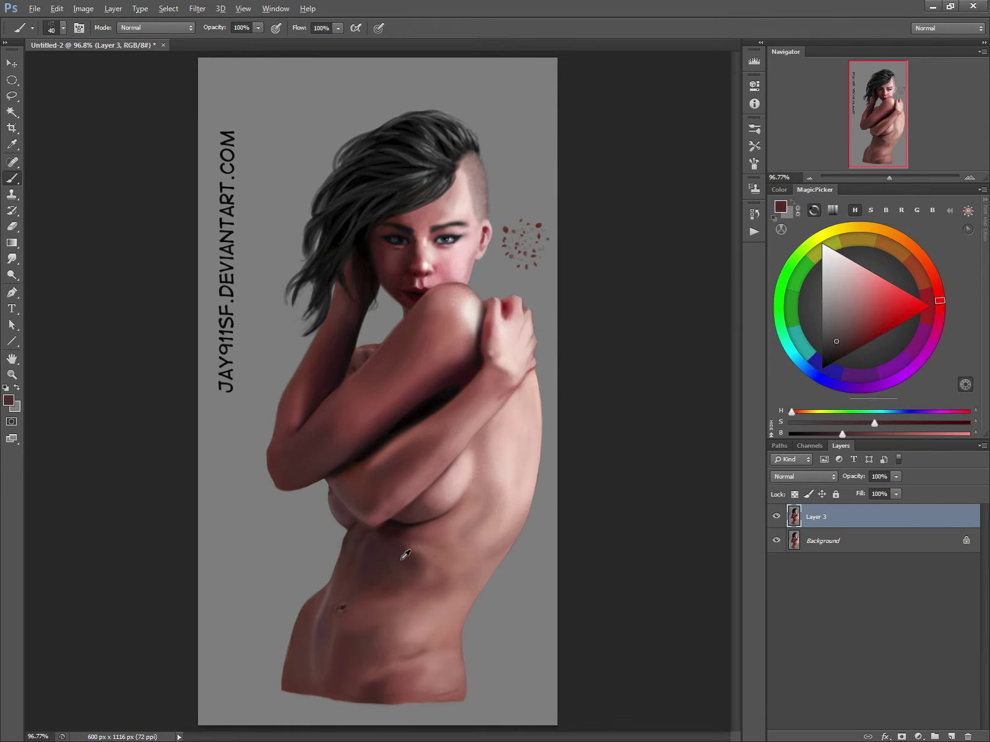
alt+click(402, 558)
key(bracketleft)
alt+click(370, 592)
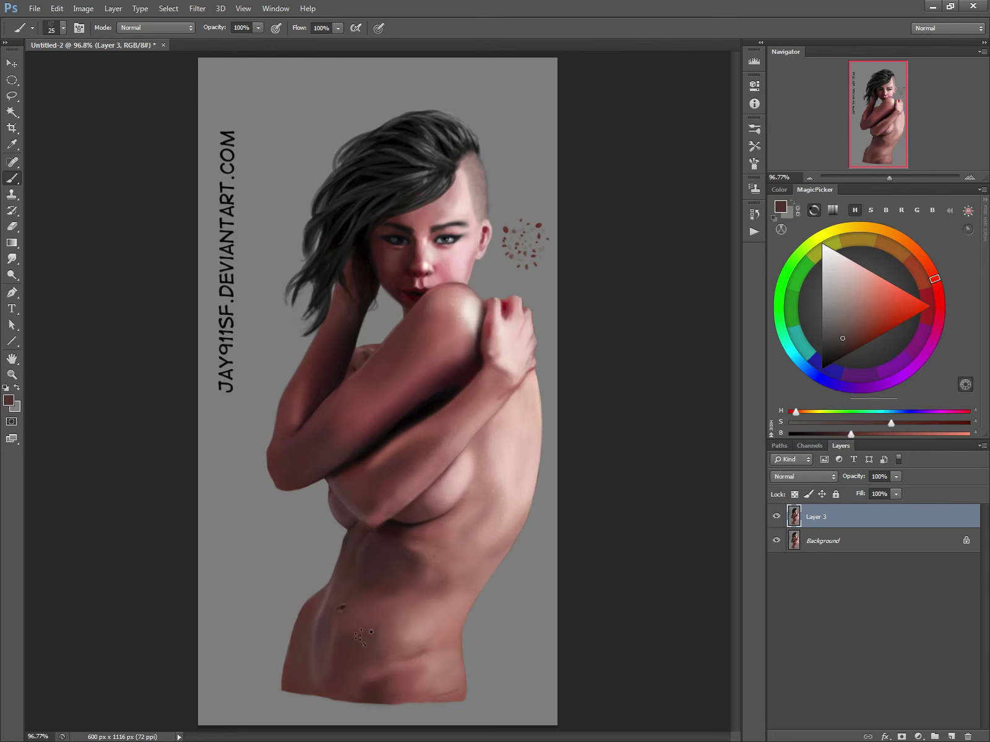
drag(415, 630, 424, 631)
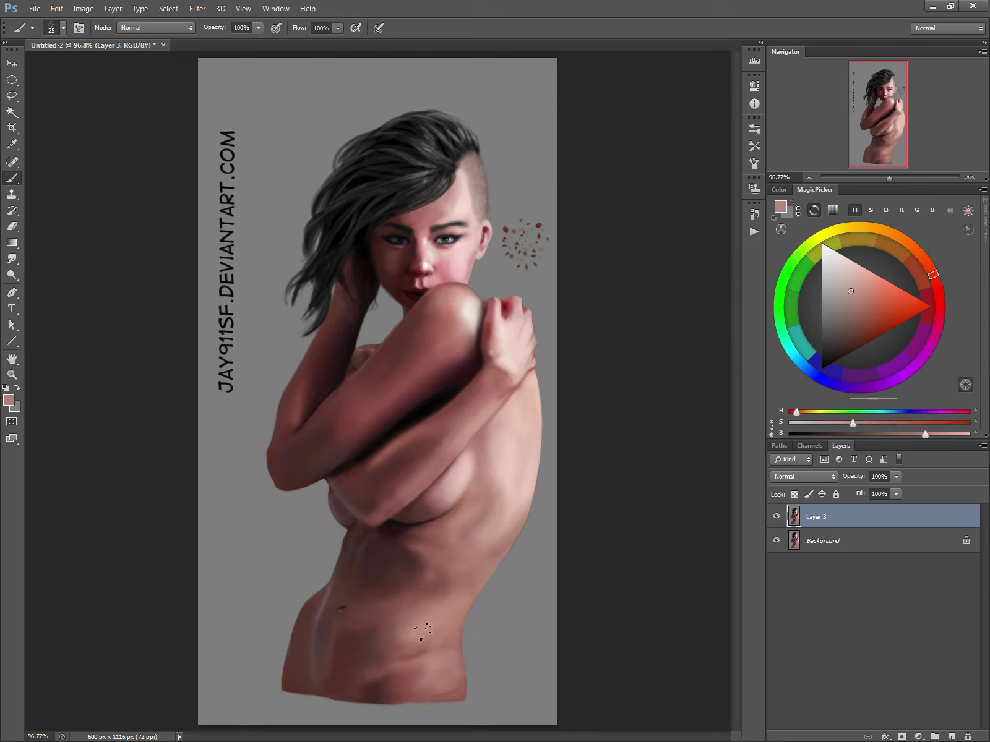
alt+click(400, 641)
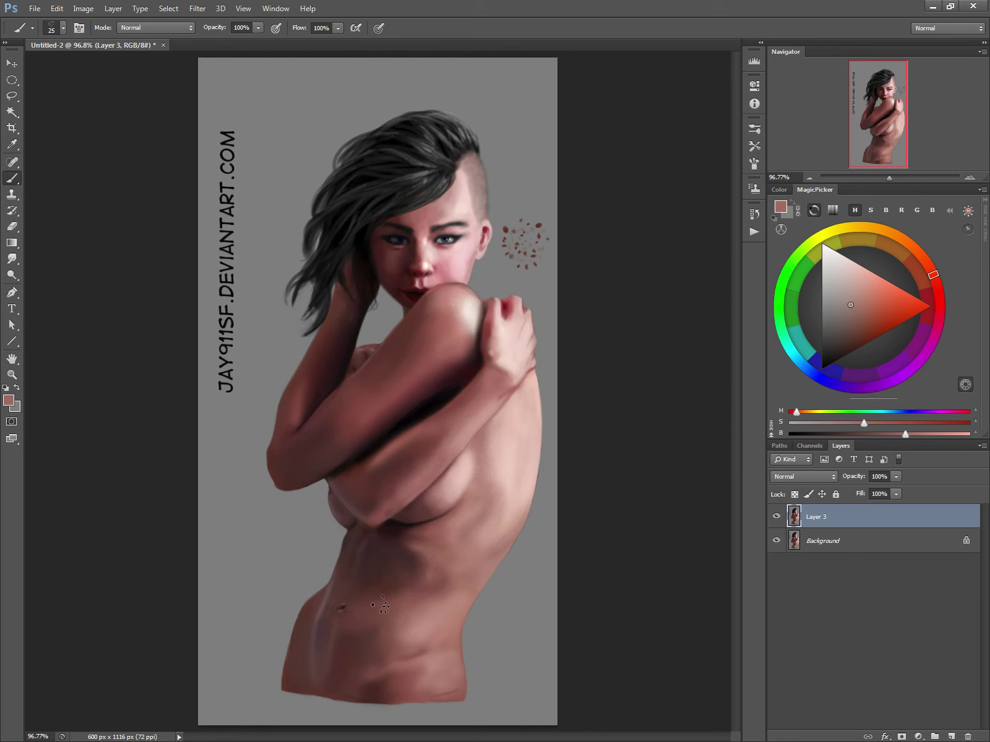
Stipple 25 px speckles over the shoulder, upper arm and raised forearm, sampling skin tones from the arm and the forehead.
alt+click(428, 307)
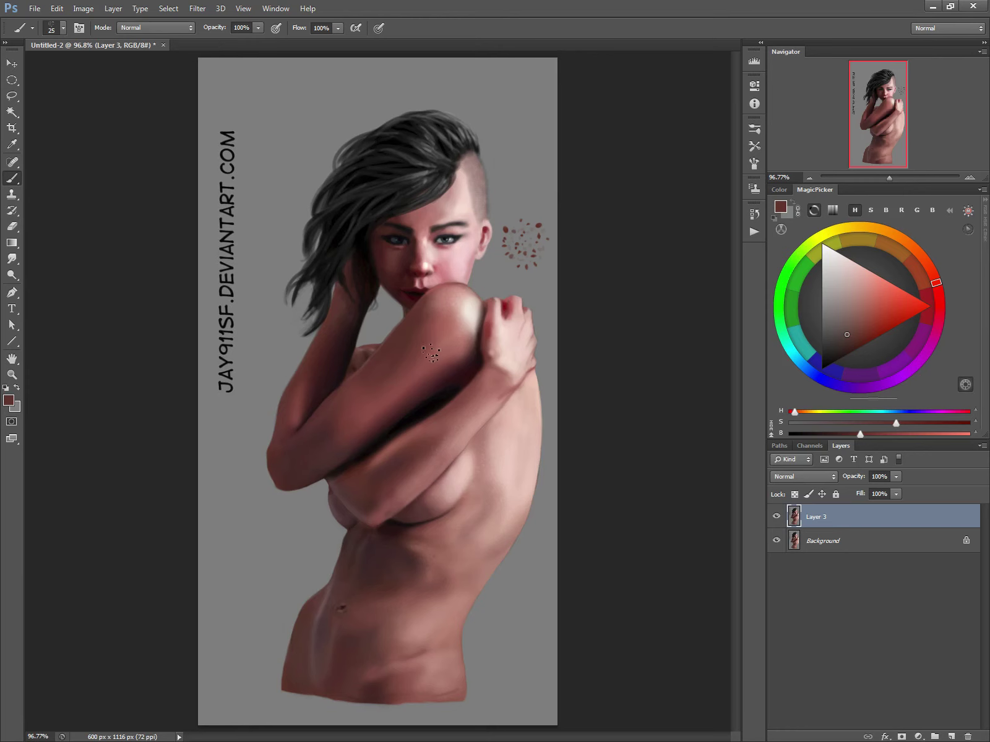
alt+click(365, 413)
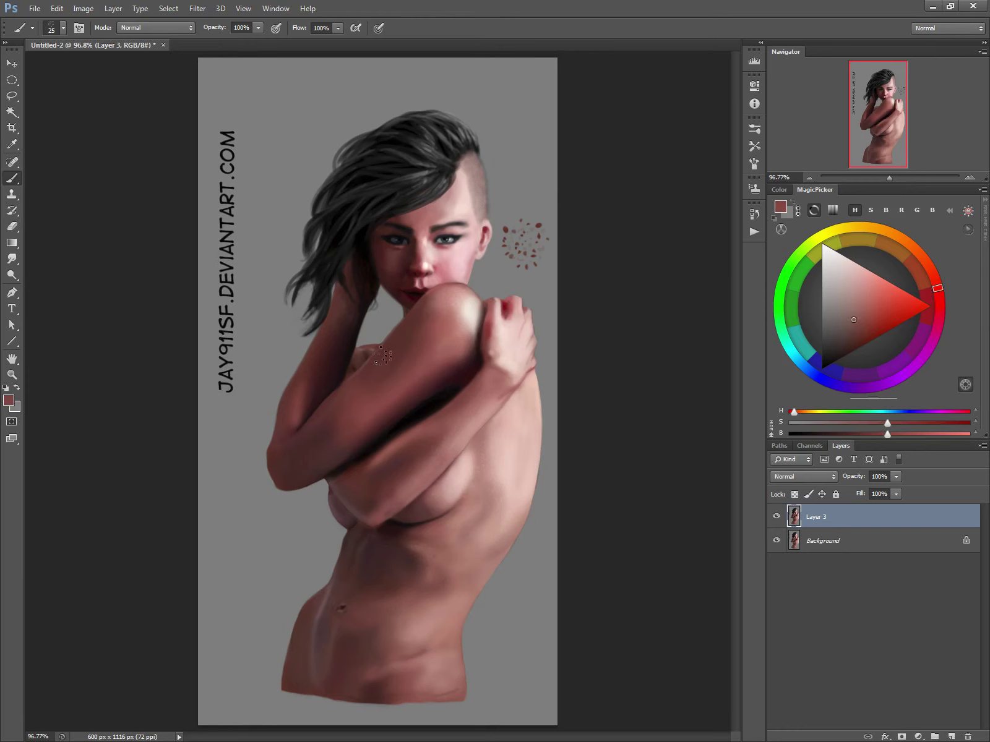
alt+click(449, 331)
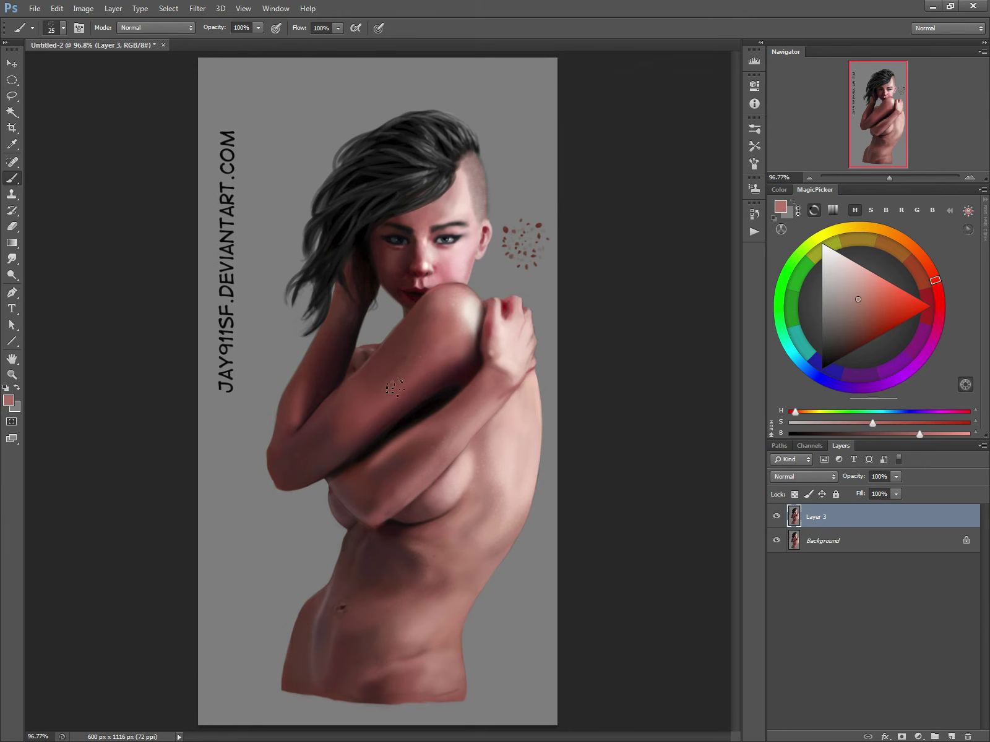
alt+click(332, 440)
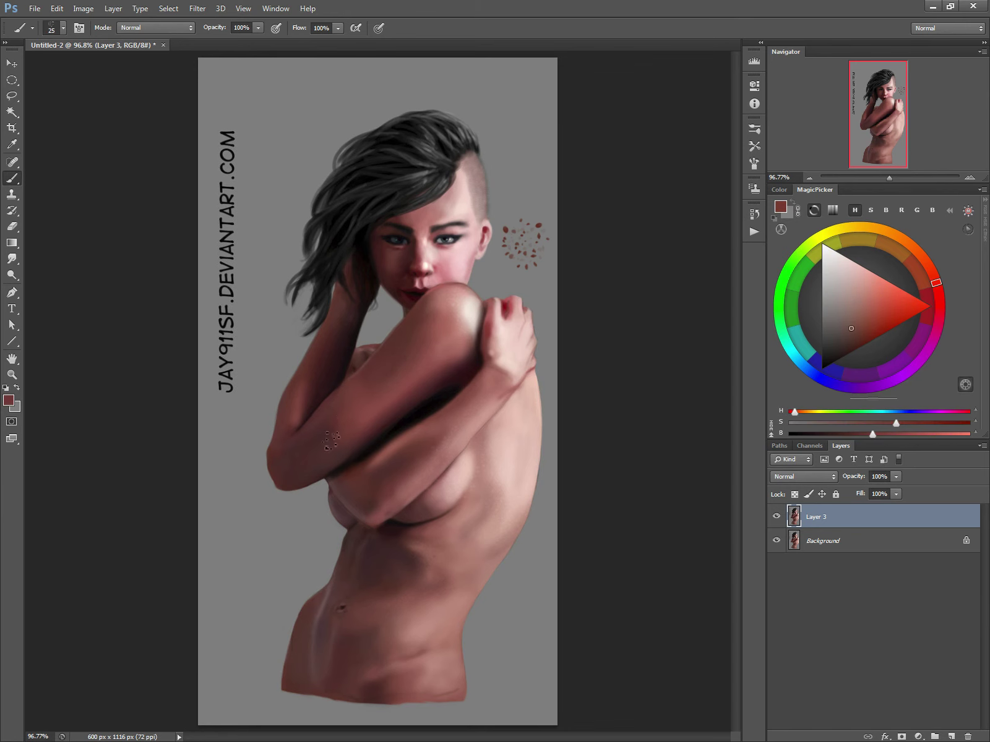
alt+click(318, 443)
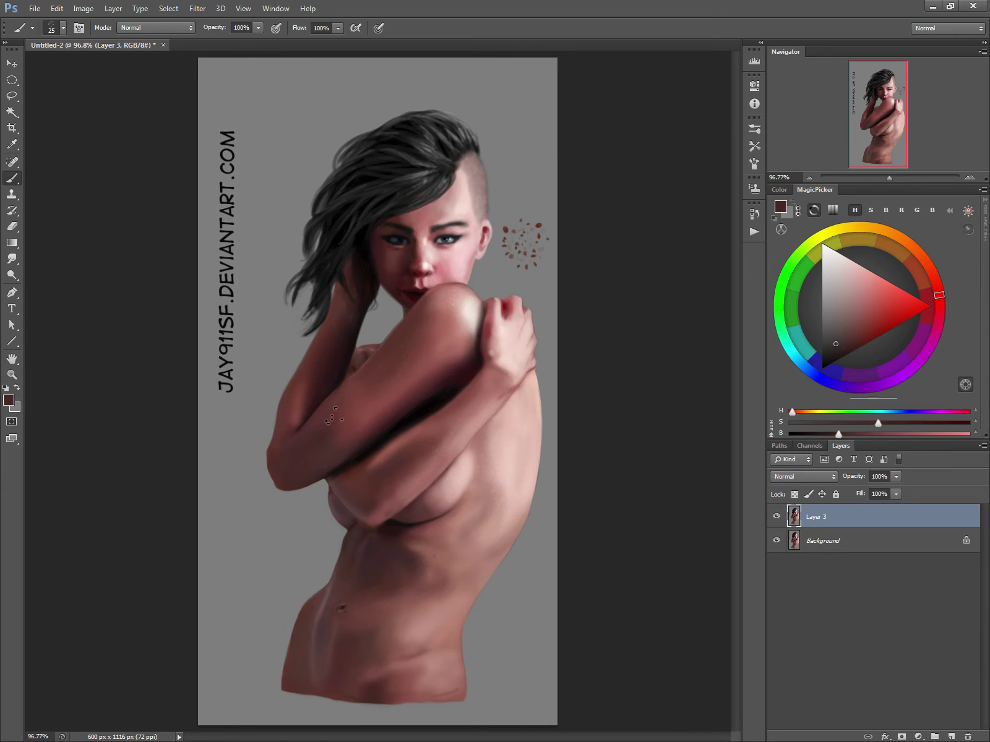
alt+click(297, 410)
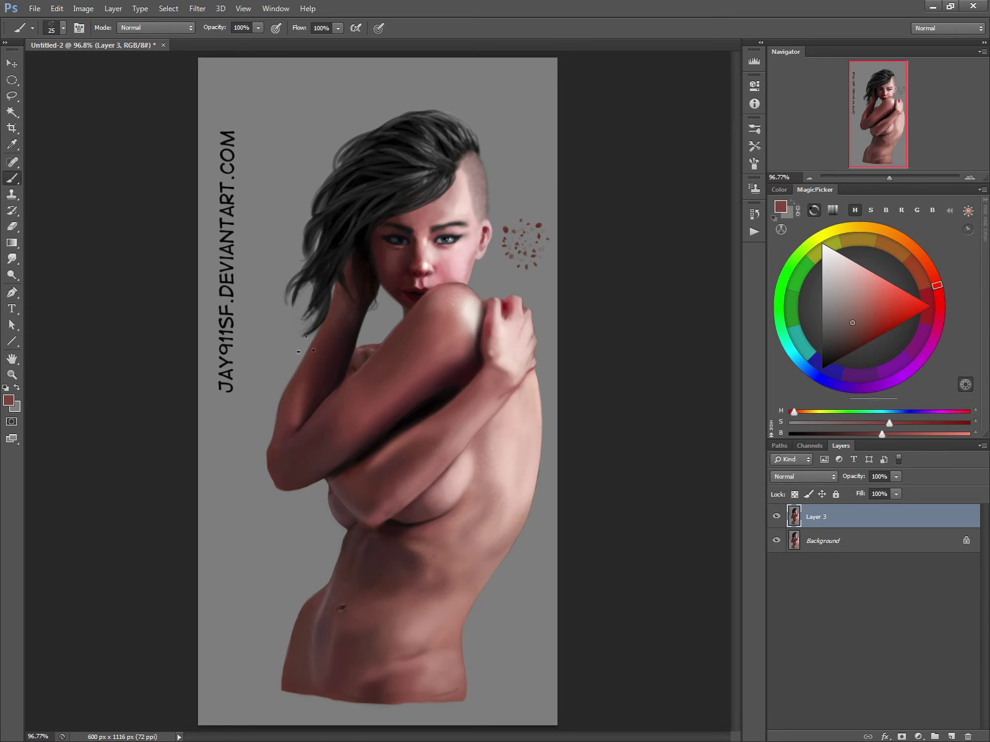
alt+click(457, 198)
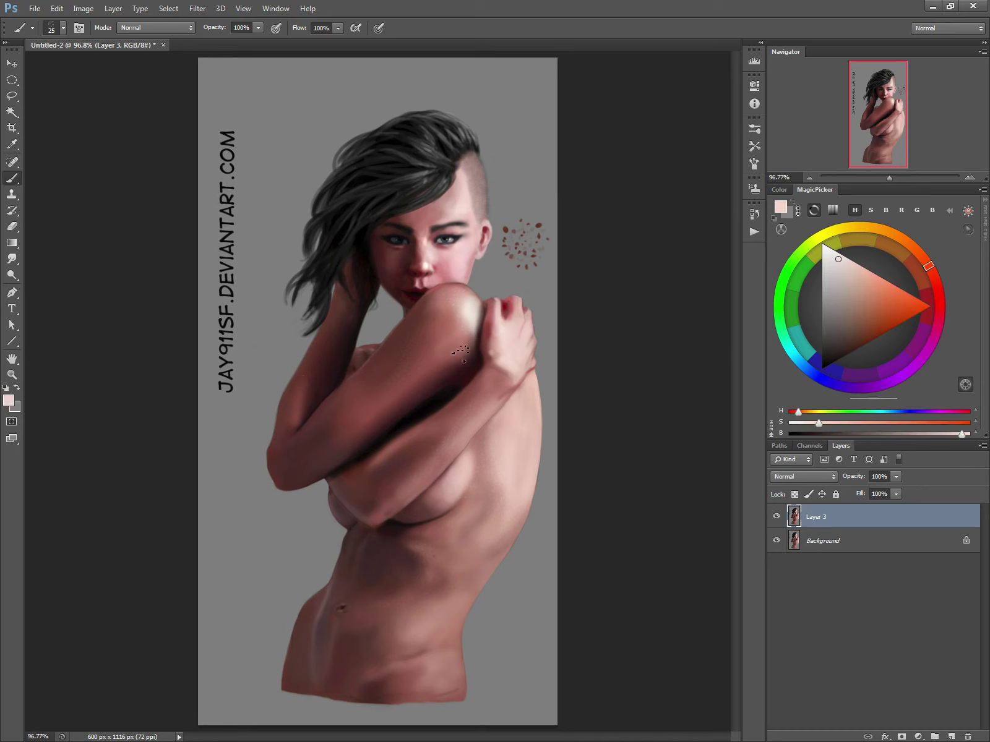
Switch to the 40 px dotted brush, reduce it to 30 px, and dab pale pink test marks on the background beside the raised hand.
right_click(471, 332)
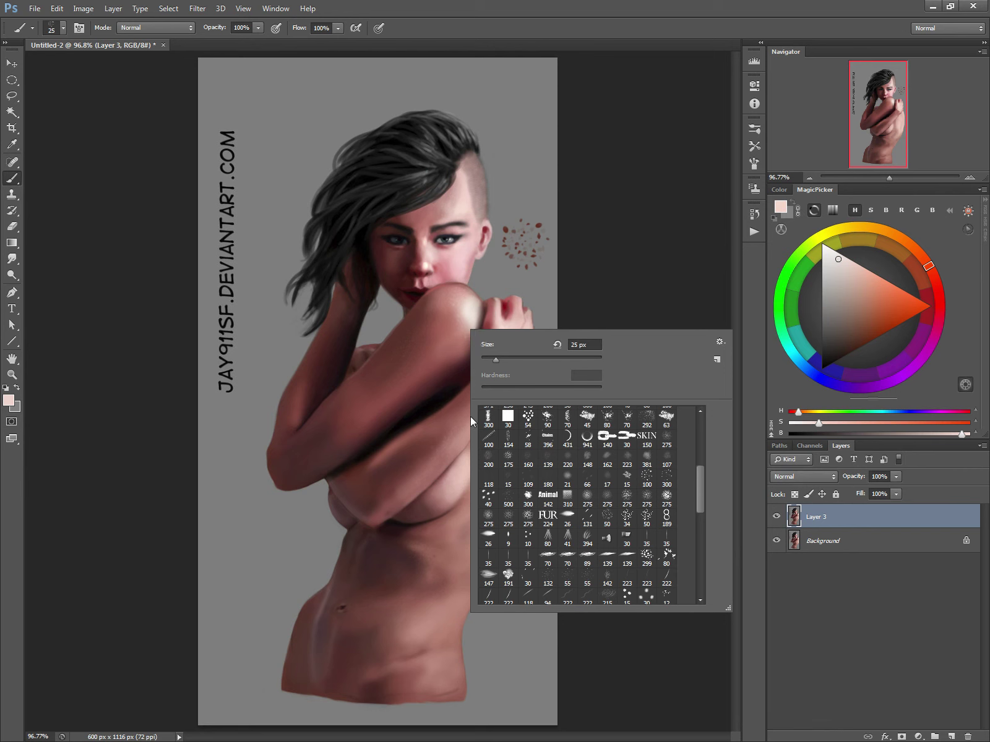
click(489, 498)
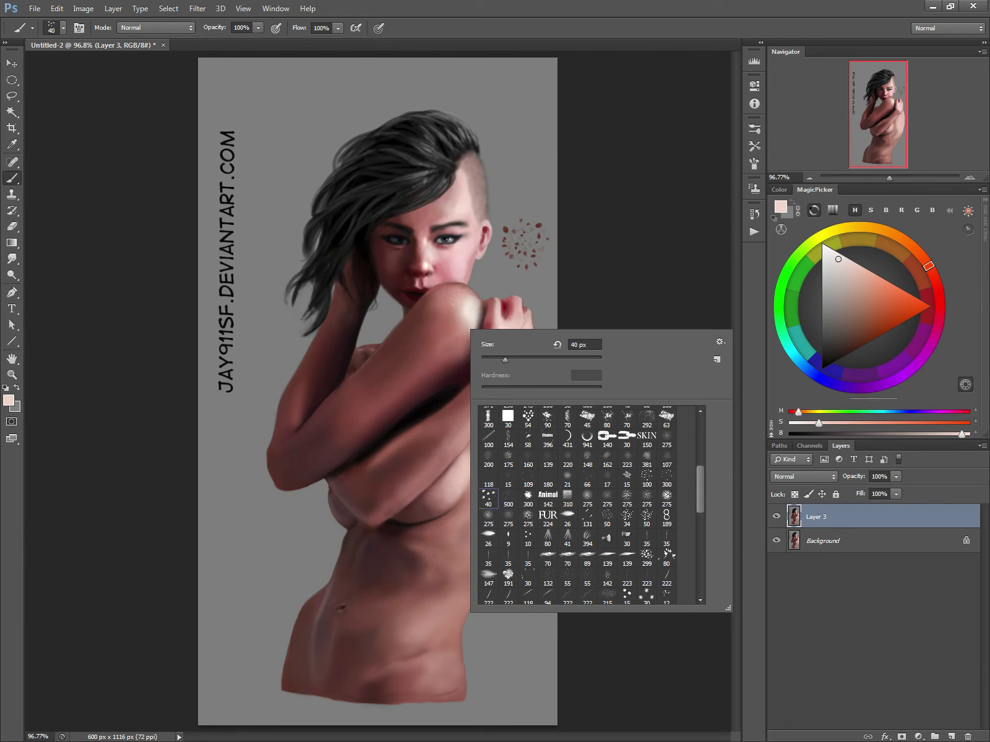
click(337, 396)
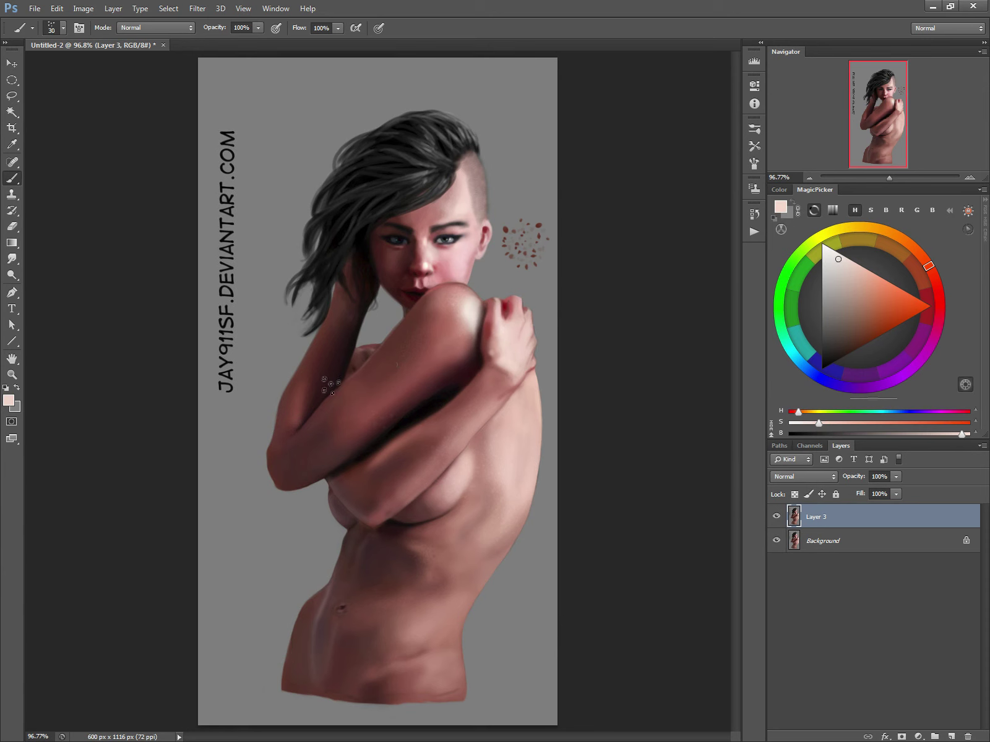
mouse_move(534, 283)
mouse_down()
mouse_move(539, 290)
mouse_move(506, 274)
mouse_up()
Sample the reddish cheek tone and dab small dots across the cheeks and nose with the brush reduced to 10 px.
key(bracketleft)
key(bracketleft)
alt+click(433, 248)
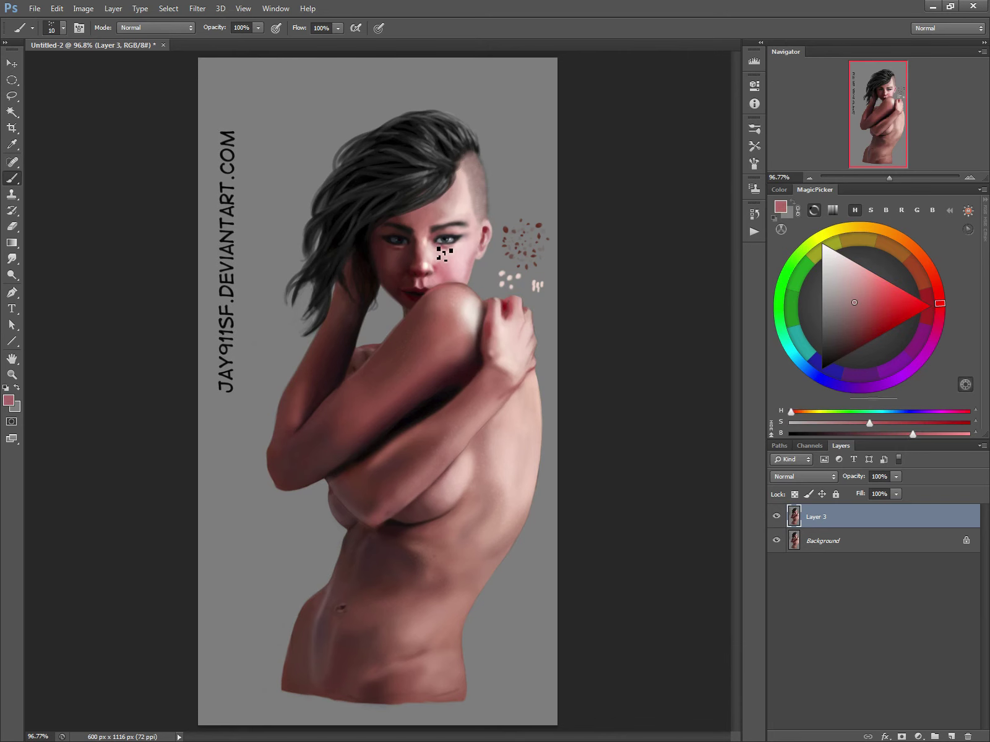
drag(411, 259, 396, 254)
Switch to the 200 px painting brush from the start of the brush list and reduce its size to 7 px.
right_click(424, 454)
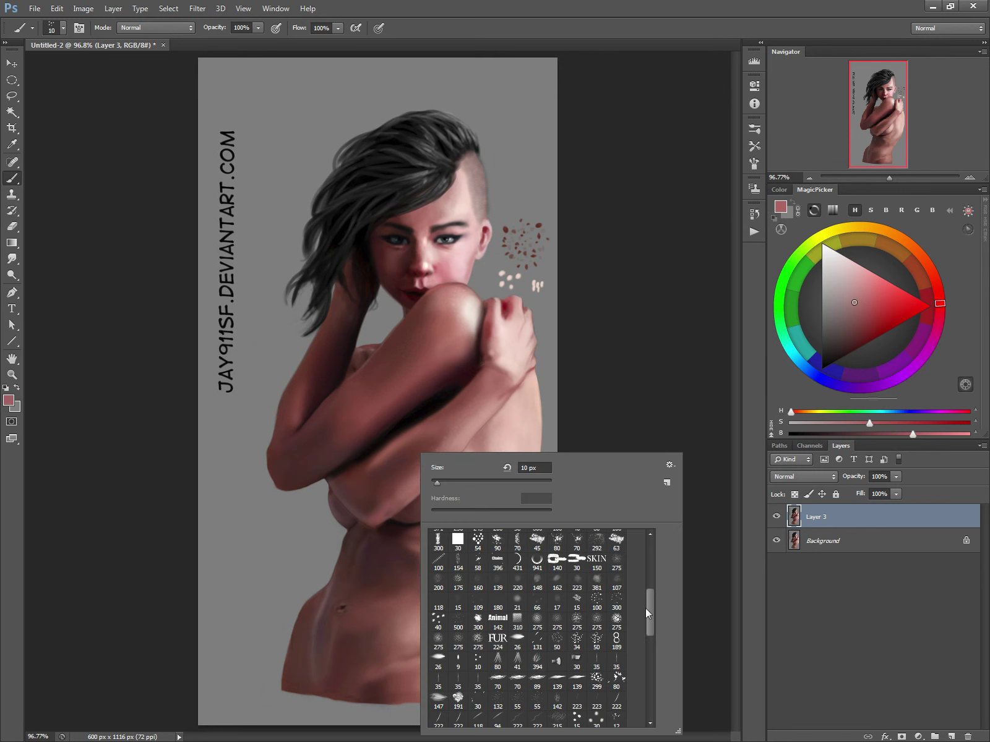
drag(648, 608, 649, 555)
click(616, 537)
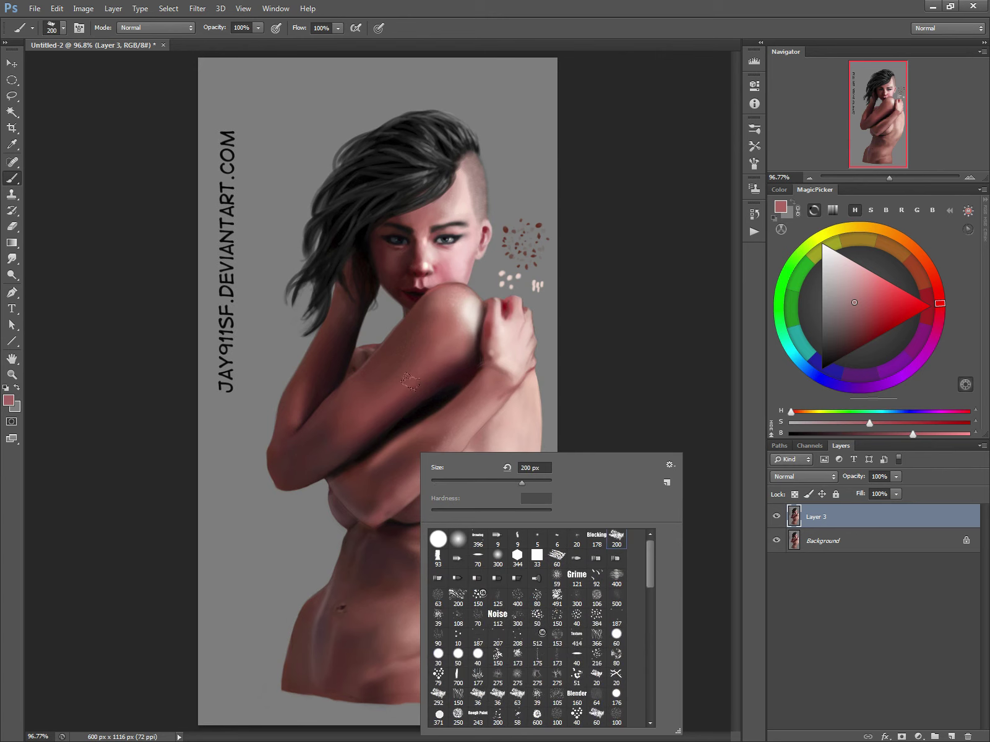
drag(455, 481, 434, 482)
click(238, 419)
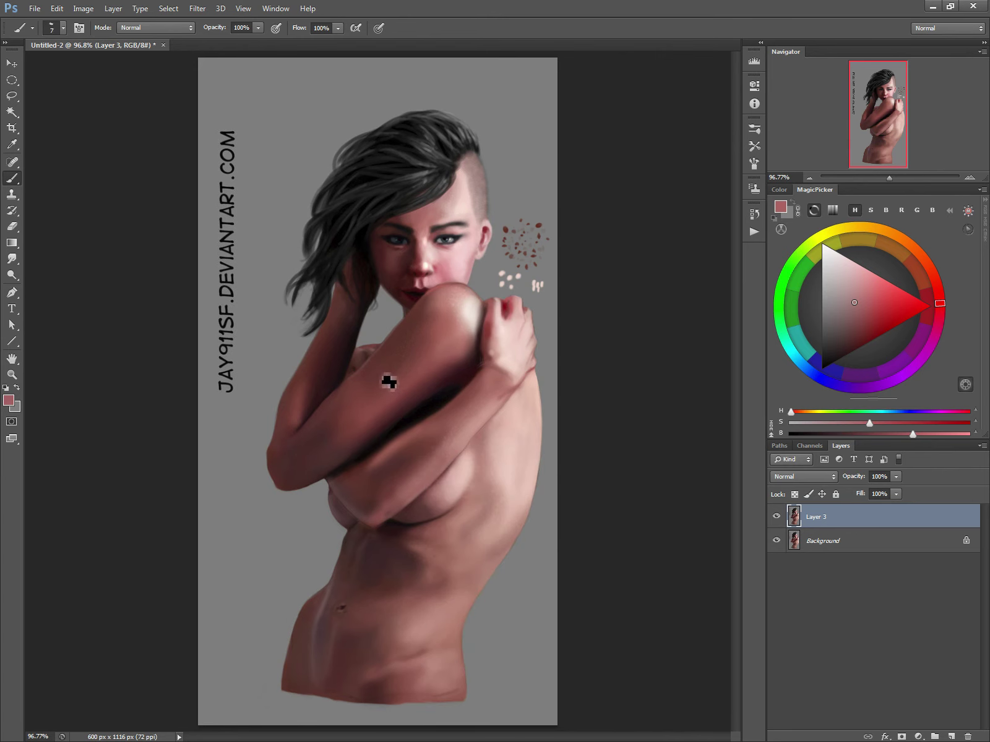
Sample dark brown near the elbow crease, dot small moles on the upper arm and torso, and resample skin, varying the brush from 6 to 9 px.
alt+click(327, 433)
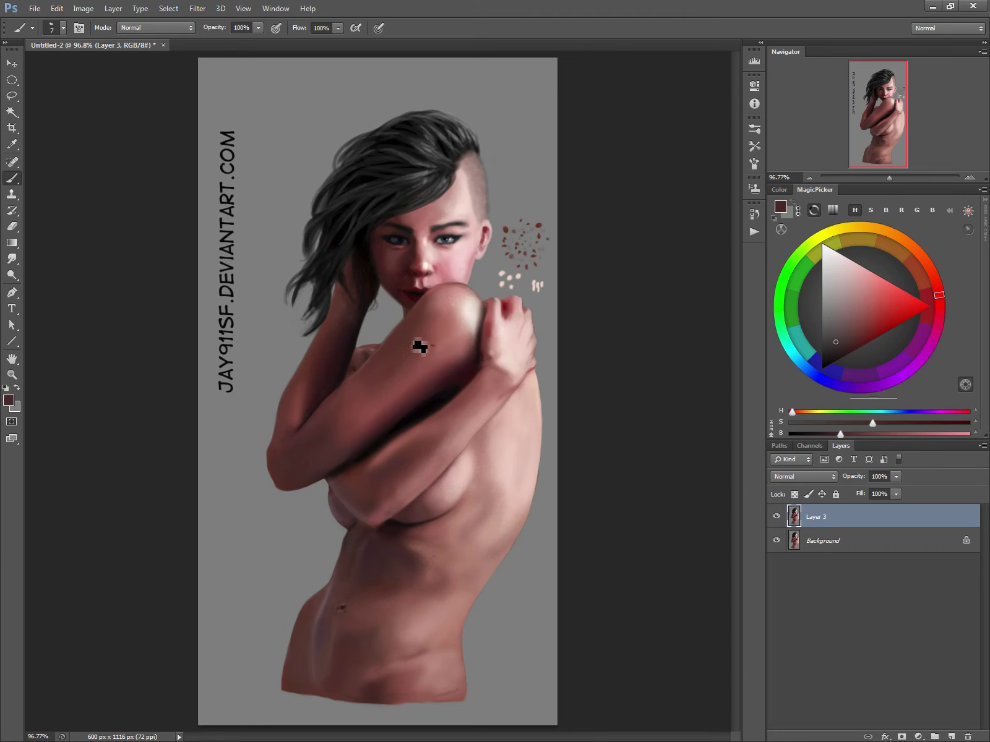
click(431, 344)
key(bracketleft)
alt+click(405, 503)
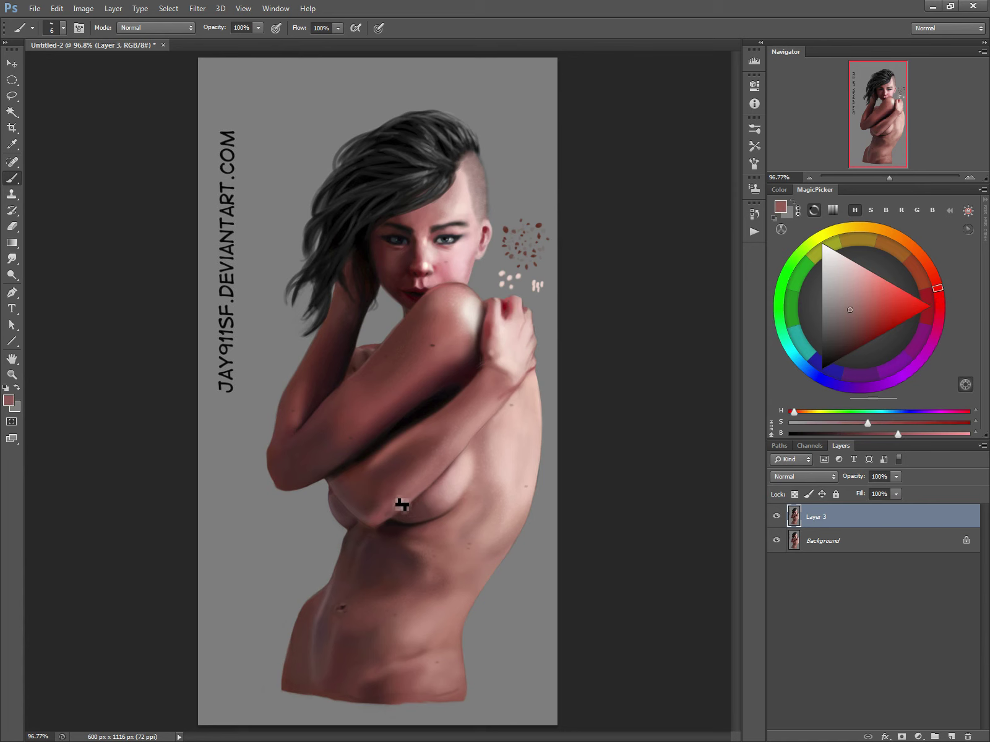
key(bracketright)
key(bracketright)
key(bracketright)
Toggle Layer 3's visibility repeatedly to compare the retouched skin with the original painting, leaving the layer shown.
click(776, 520)
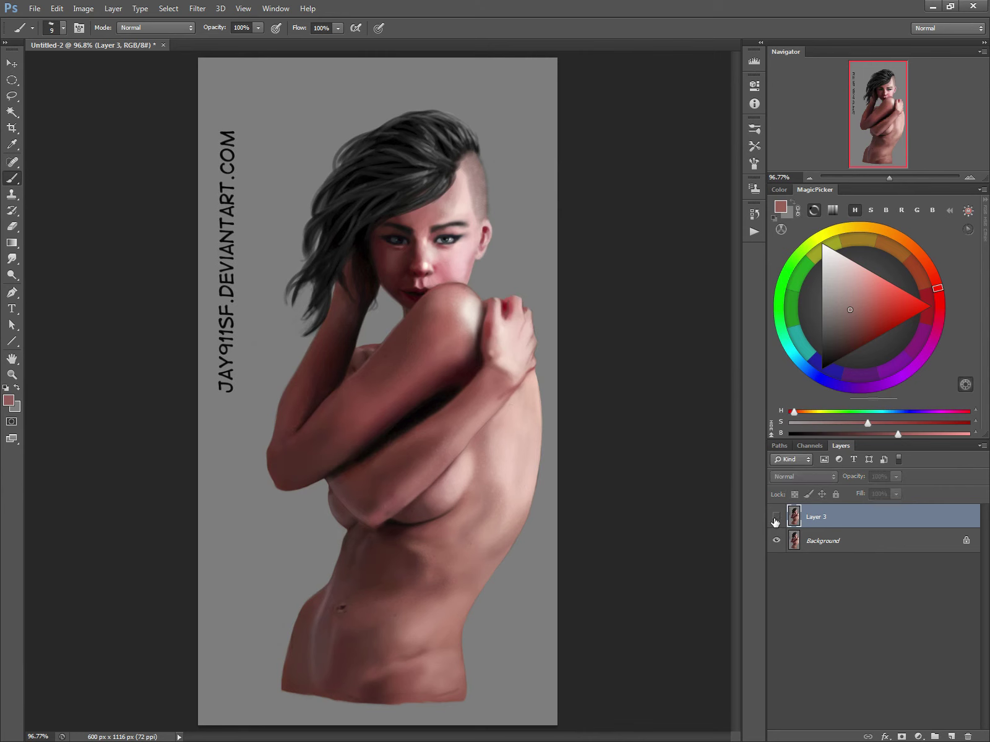
click(775, 519)
click(775, 518)
click(775, 519)
click(775, 518)
click(775, 519)
click(775, 518)
click(775, 519)
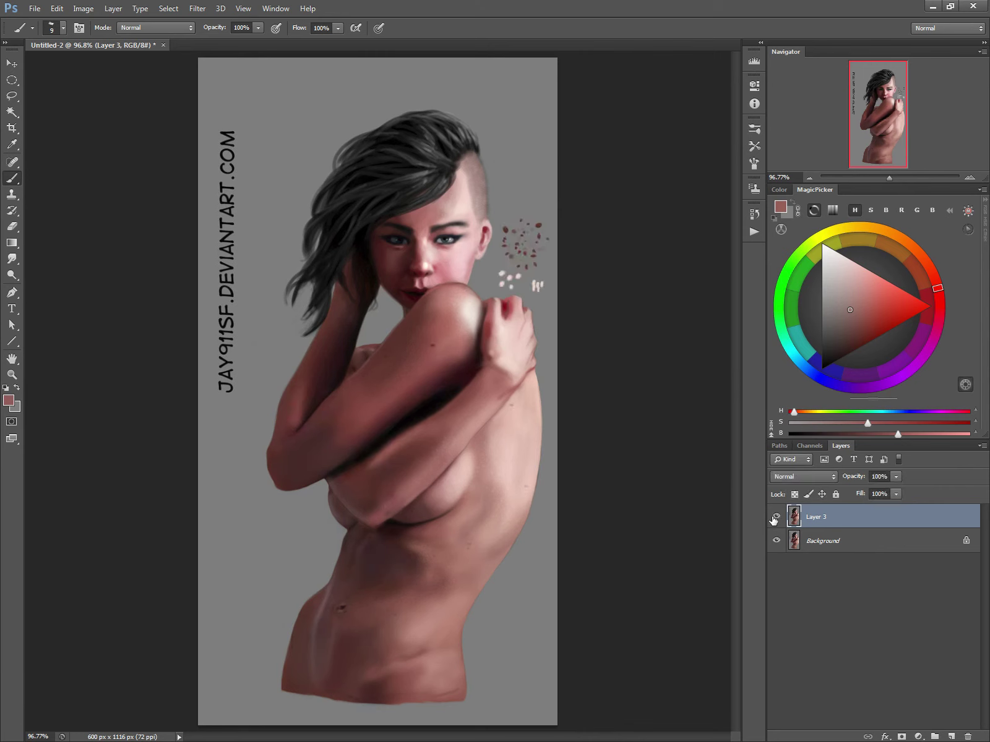
click(775, 519)
click(775, 519)
click(775, 519)
click(776, 519)
click(775, 519)
click(775, 518)
click(775, 518)
click(775, 518)
click(777, 518)
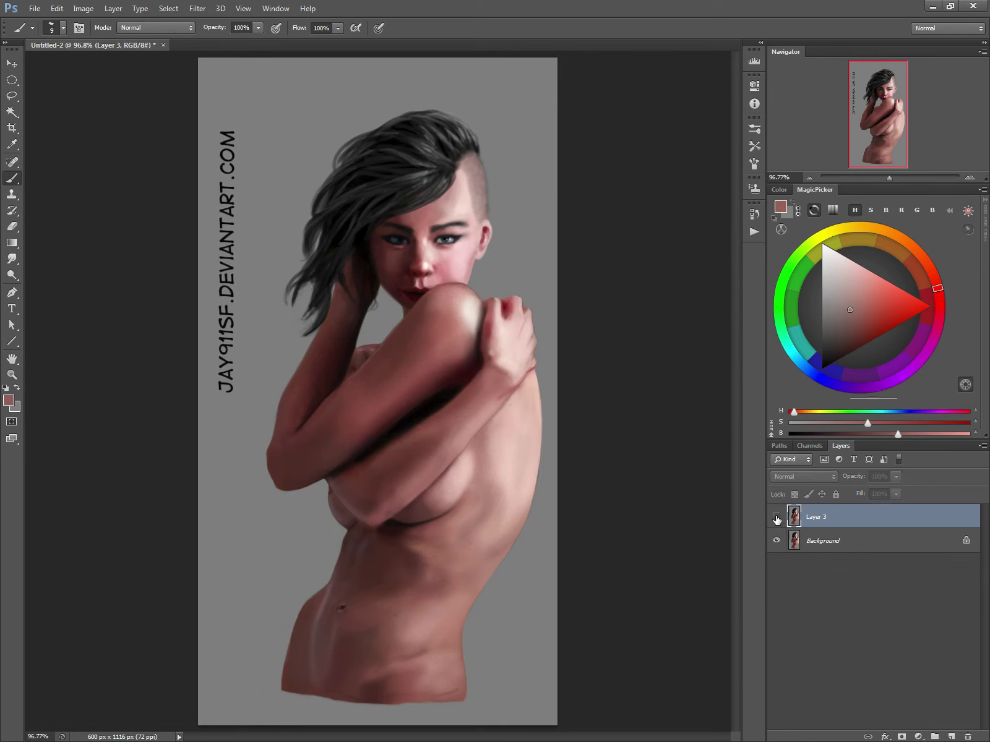
click(776, 518)
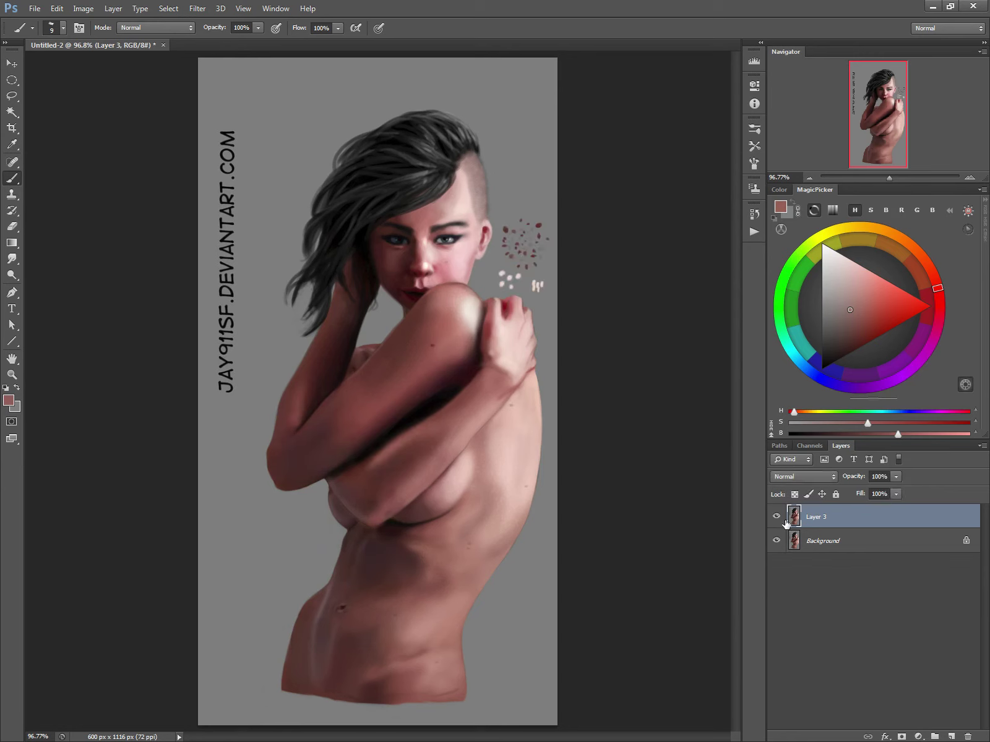